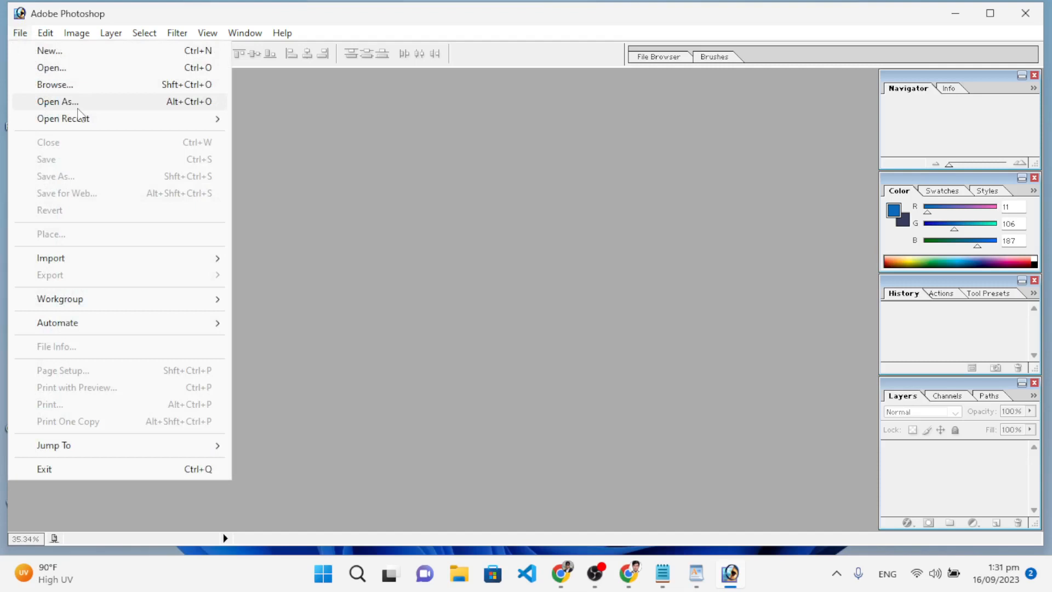
- Open the FullSizeRend photo from the Pictures folder, accept the embedded profile handling, and reposition its window in the workspace
{"action": "left_click", "coordinate": [474, 184]}
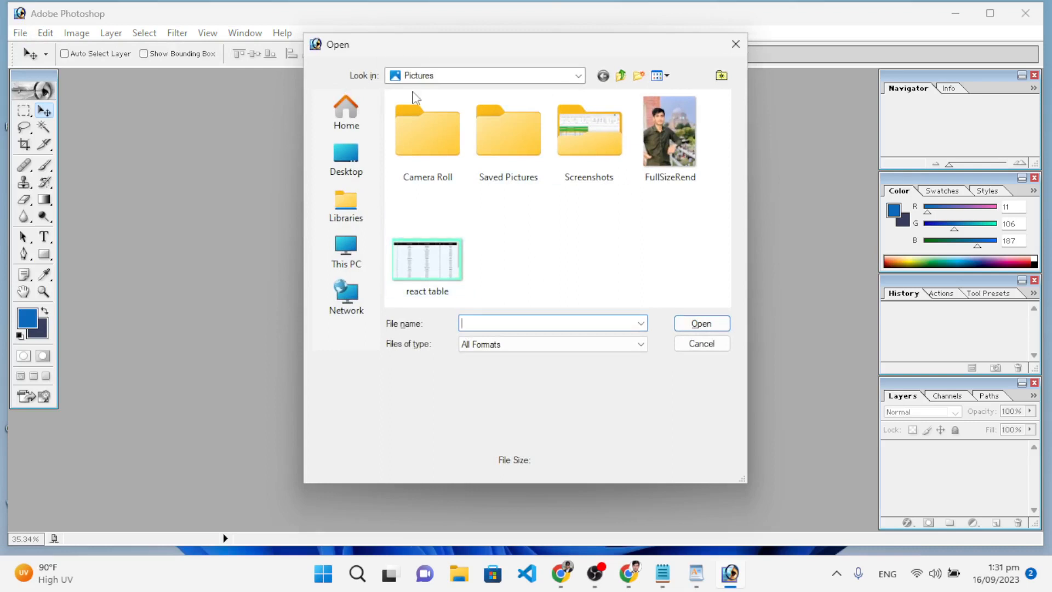
{"action": "double_click", "coordinate": [662, 153]}
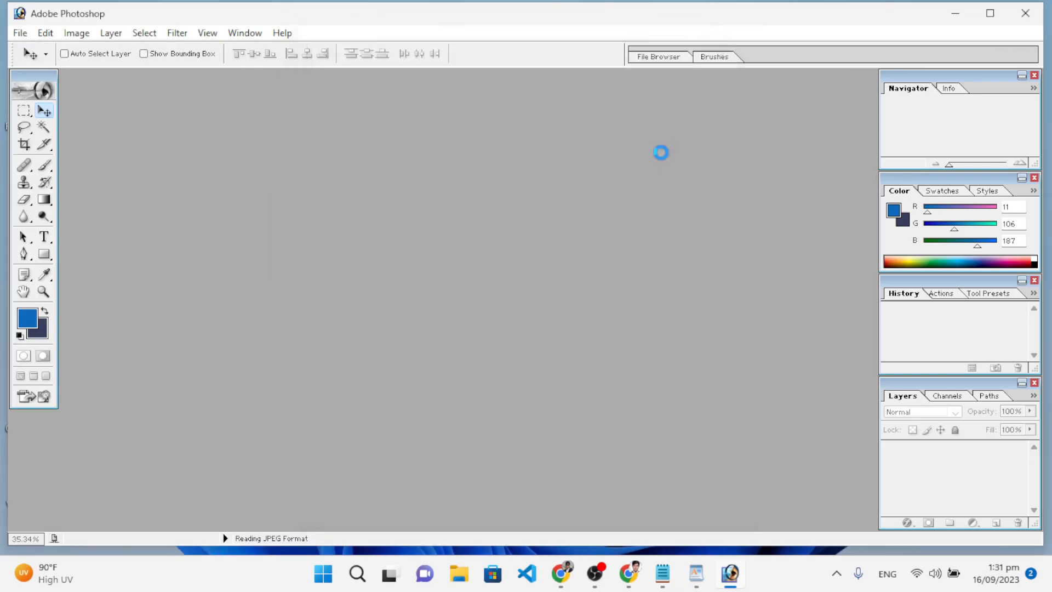
{"action": "left_click", "coordinate": [570, 385]}
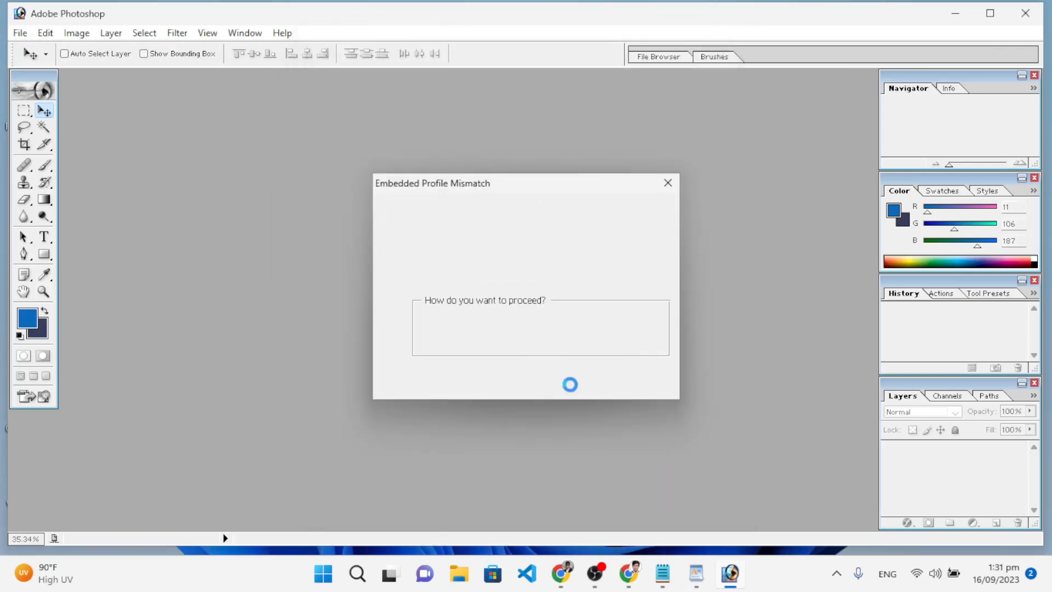
{"action": "left_click_drag", "start_coordinate": [204, 82], "coordinate": [307, 96]}
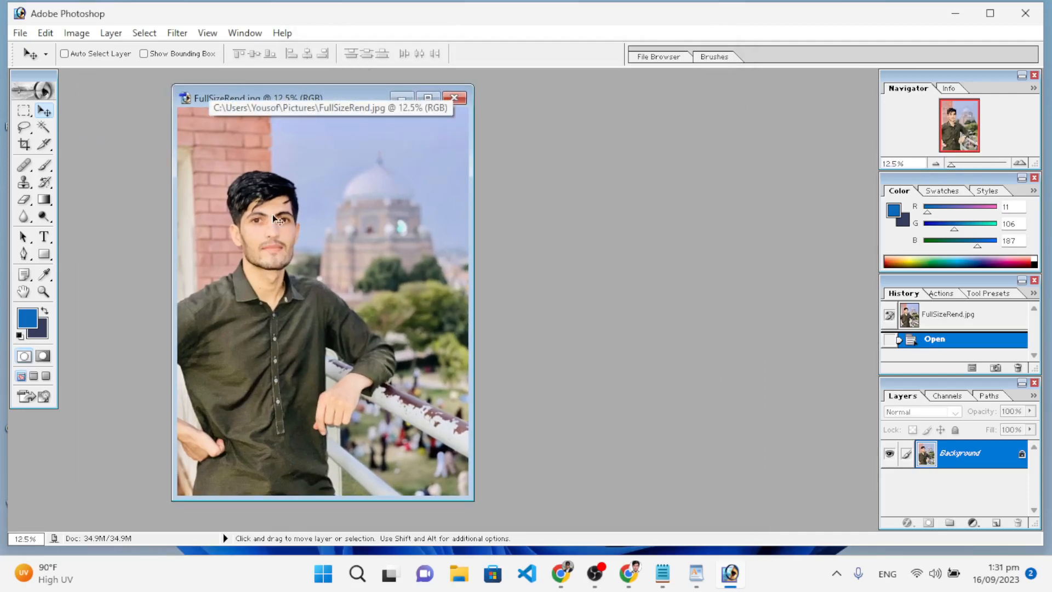
- Draw a crop frame around the man's head and shoulders at 1.4 in wide, 1.6 in high and 300 pixels/inch
{"action": "left_click", "coordinate": [24, 145]}
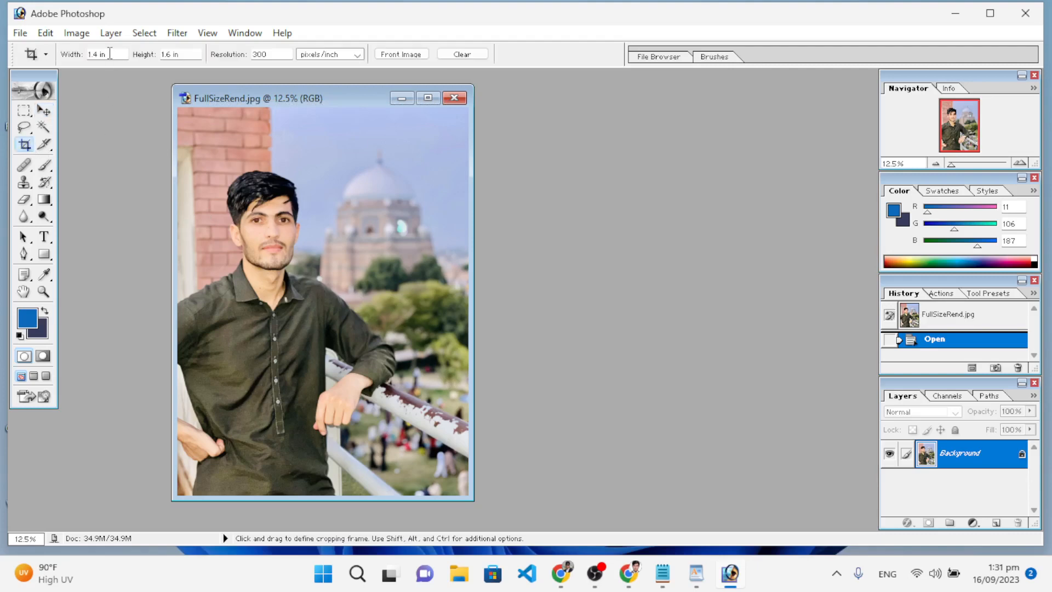
{"action": "left_click", "coordinate": [187, 55]}
{"action": "left_click", "coordinate": [280, 52]}
{"action": "left_click_drag", "start_coordinate": [202, 169], "coordinate": [345, 326]}
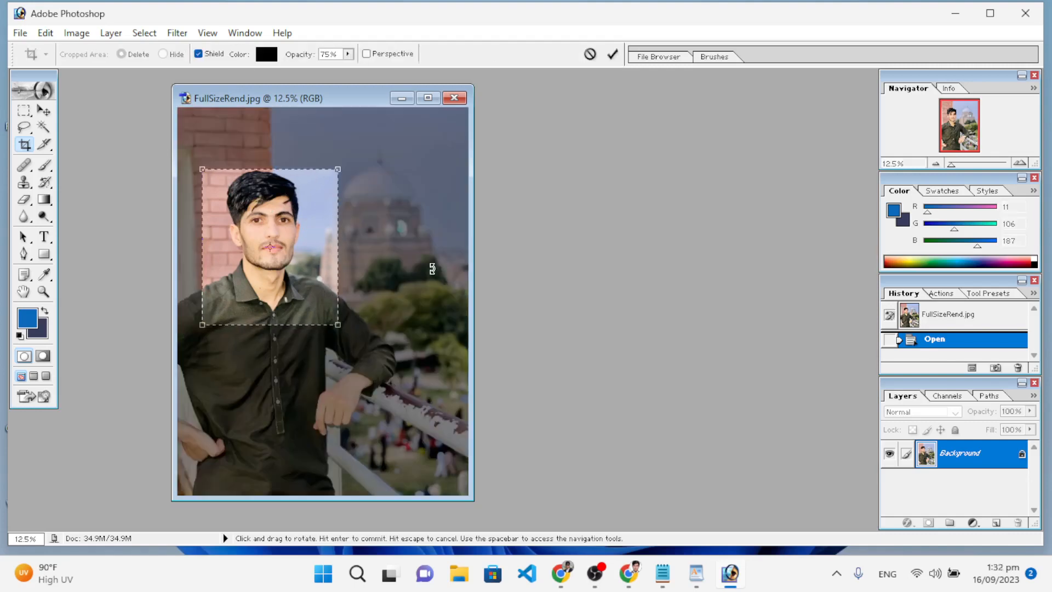
- Nudge the crop frame slightly up and to the left to position the head, and apply the crop
{"action": "key", "text": "Up"}
{"action": "key", "text": "Up"}
{"action": "key", "text": "Up"}
{"action": "key", "text": "Left"}
{"action": "key", "text": "Left"}
{"action": "key", "text": "Left"}
{"action": "key", "text": "Left"}
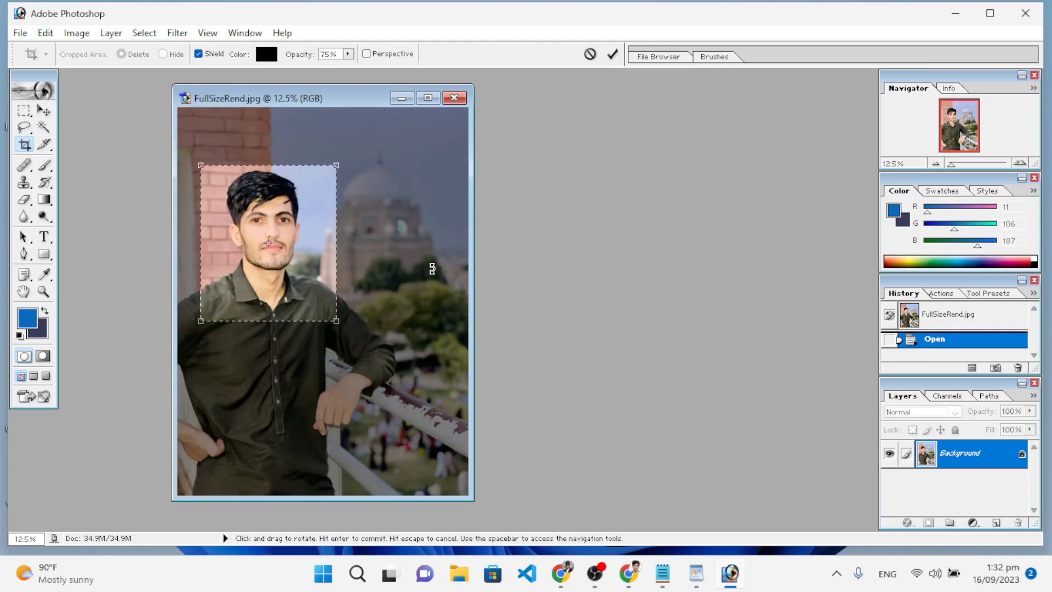
{"action": "key", "text": "Up"}
{"action": "key", "text": "Up"}
{"action": "key", "text": "Up"}
{"action": "key", "text": "Up"}
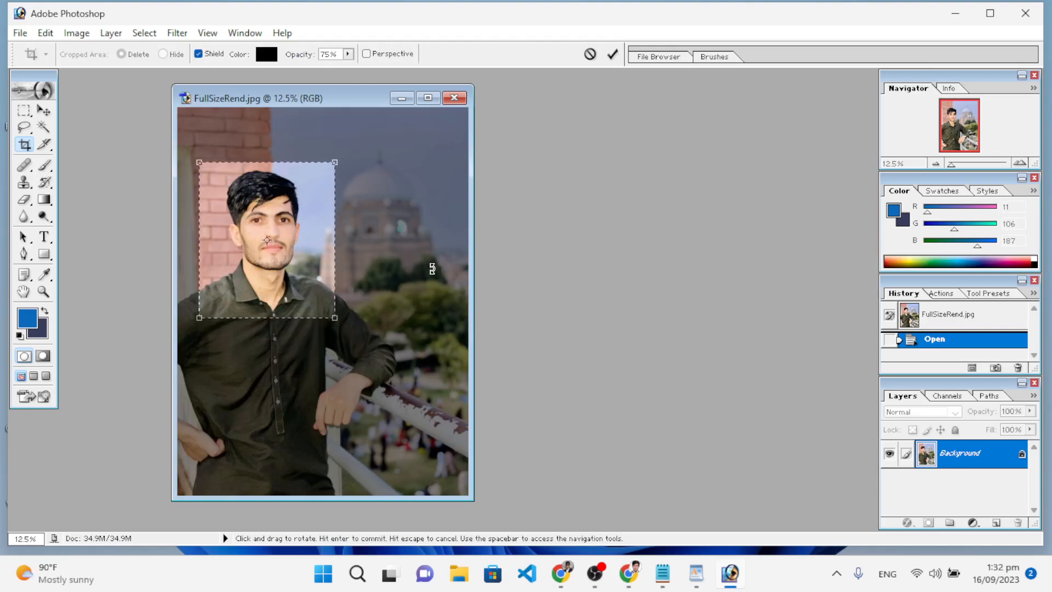
{"action": "key", "text": "Up"}
{"action": "key", "text": "Up"}
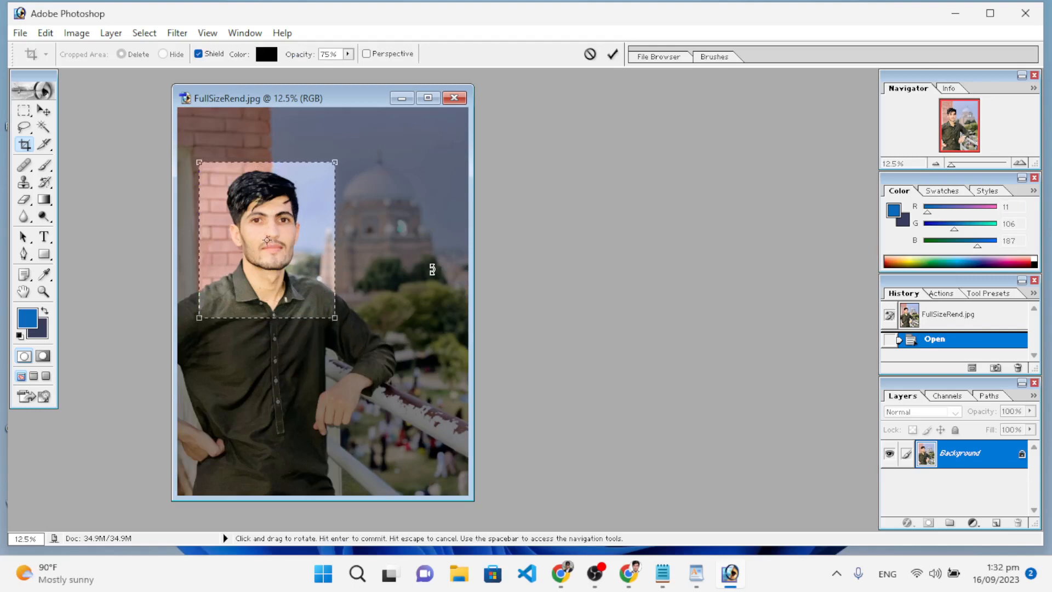
{"action": "key", "text": "Return"}
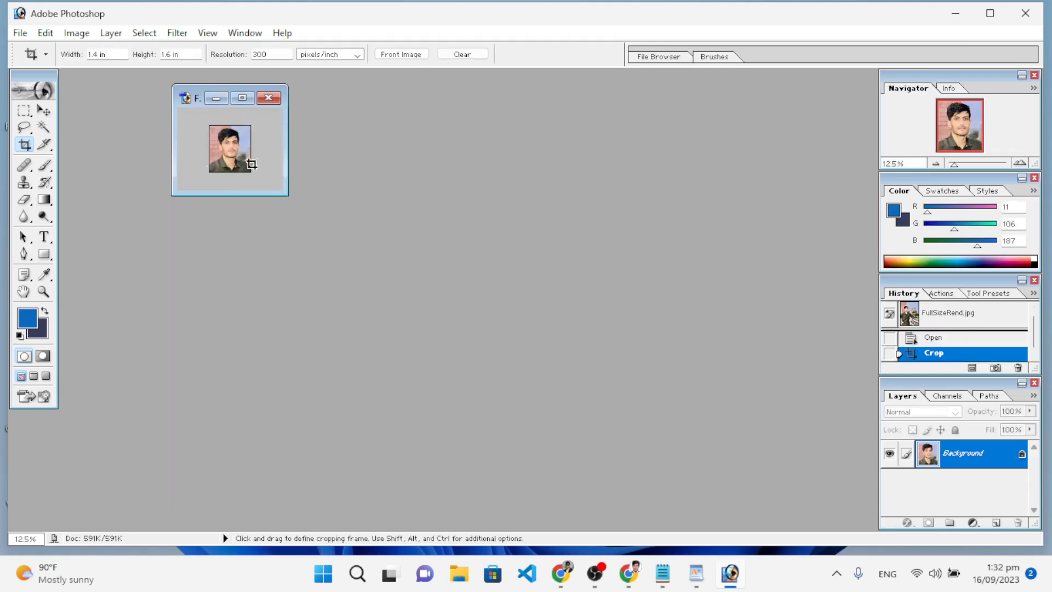
- Maximize the cropped photo's window and hide the History palette
{"action": "left_click", "coordinate": [242, 98]}
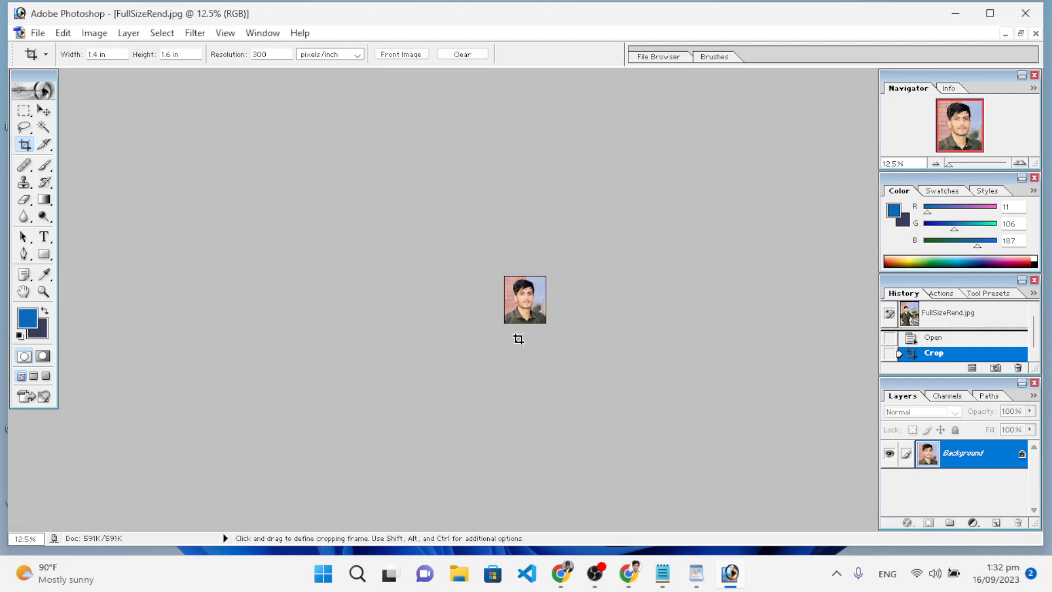
{"action": "scroll", "coordinate": [535, 315], "scroll_direction": "down", "scroll_amount": 2}
{"action": "scroll", "coordinate": [535, 315], "scroll_direction": "up", "scroll_amount": 13}
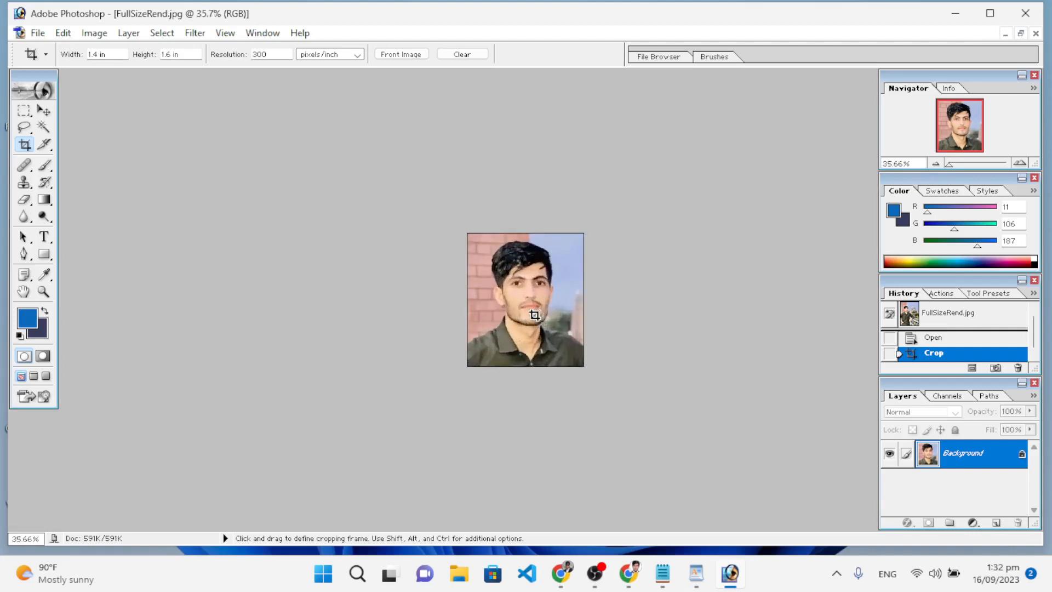
{"action": "scroll", "coordinate": [535, 315], "scroll_direction": "up", "scroll_amount": 7}
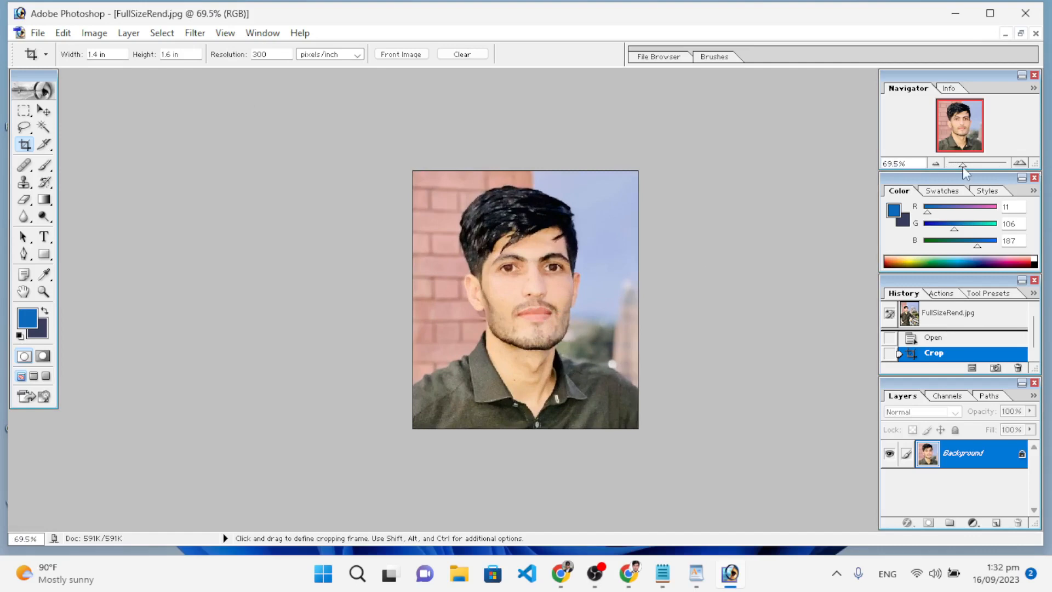
{"action": "left_click_drag", "start_coordinate": [963, 167], "coordinate": [968, 168]}
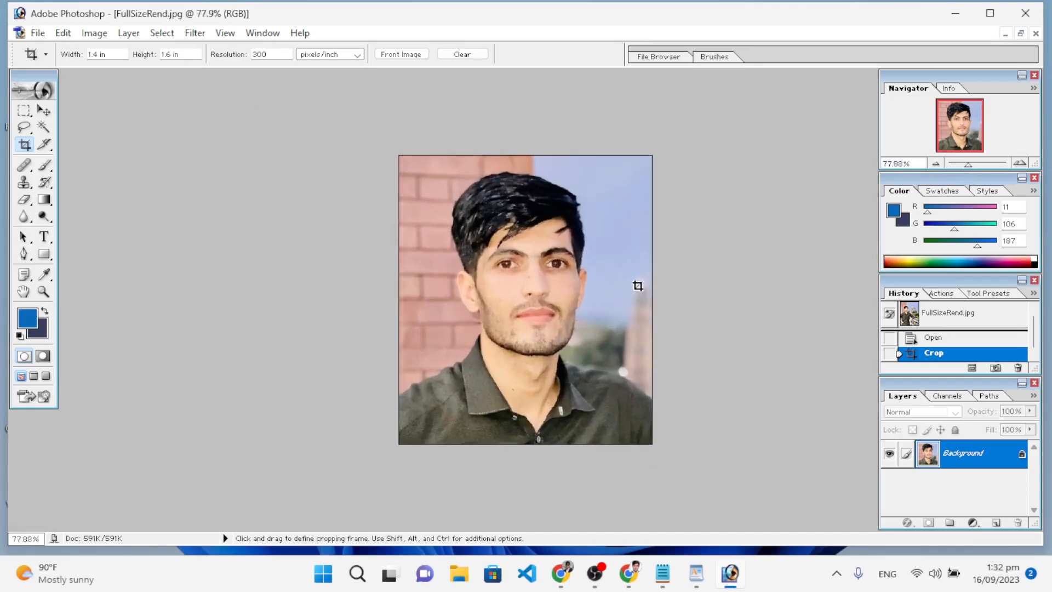
{"action": "key", "text": "F9"}
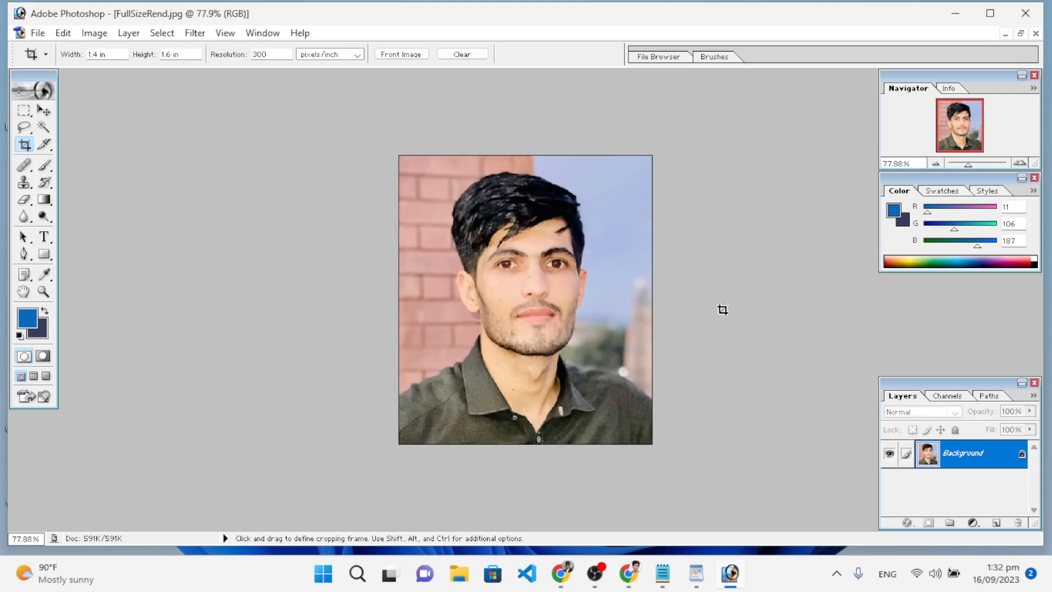
- Brighten the photo with a Curves adjustment on the RGB channel, moving the midtone point to input 112 and output 134
{"action": "key", "text": "ctrl+m"}
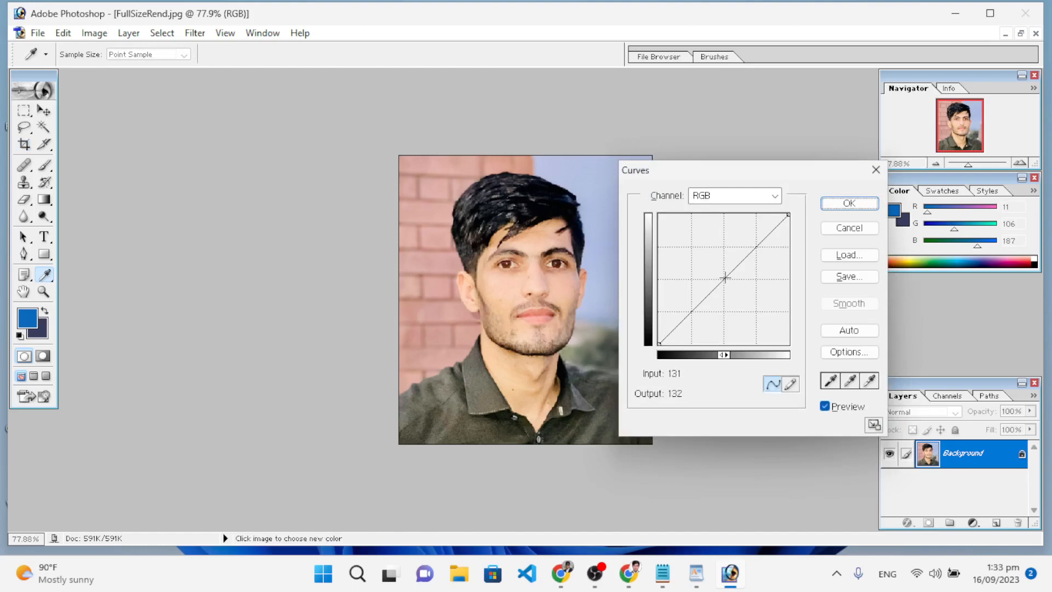
{"action": "left_click_drag", "start_coordinate": [721, 277], "coordinate": [716, 276]}
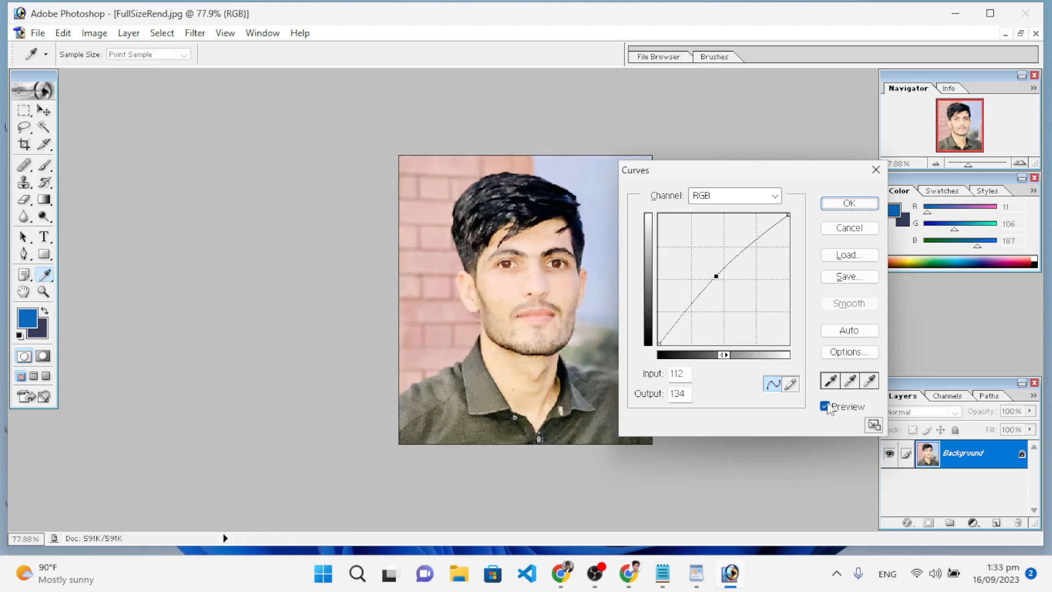
{"action": "left_click", "coordinate": [847, 205]}
{"action": "key", "text": "c"}
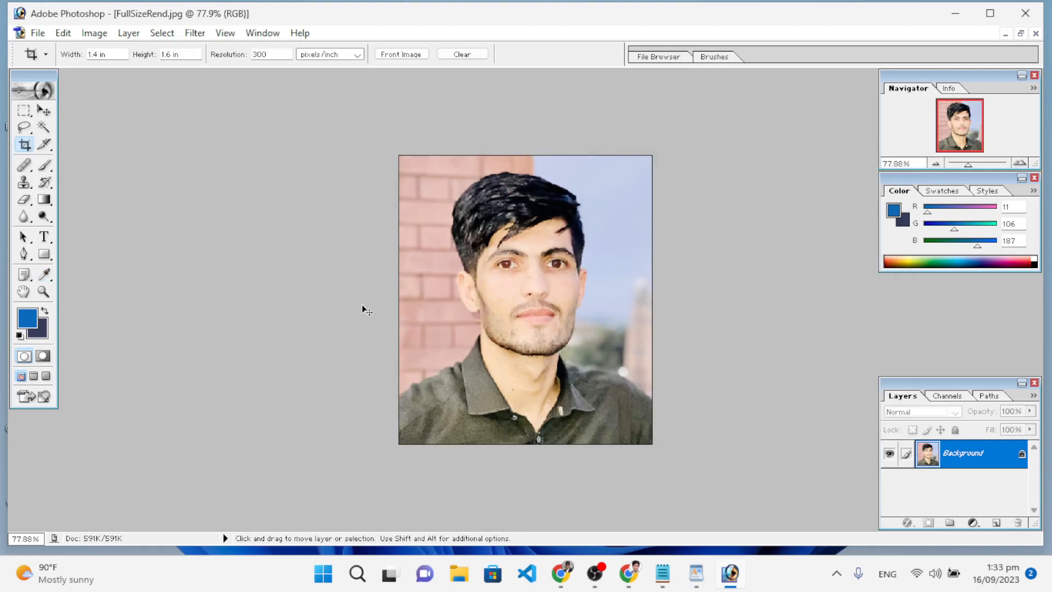
{"action": "key", "text": "ctrl+l"}
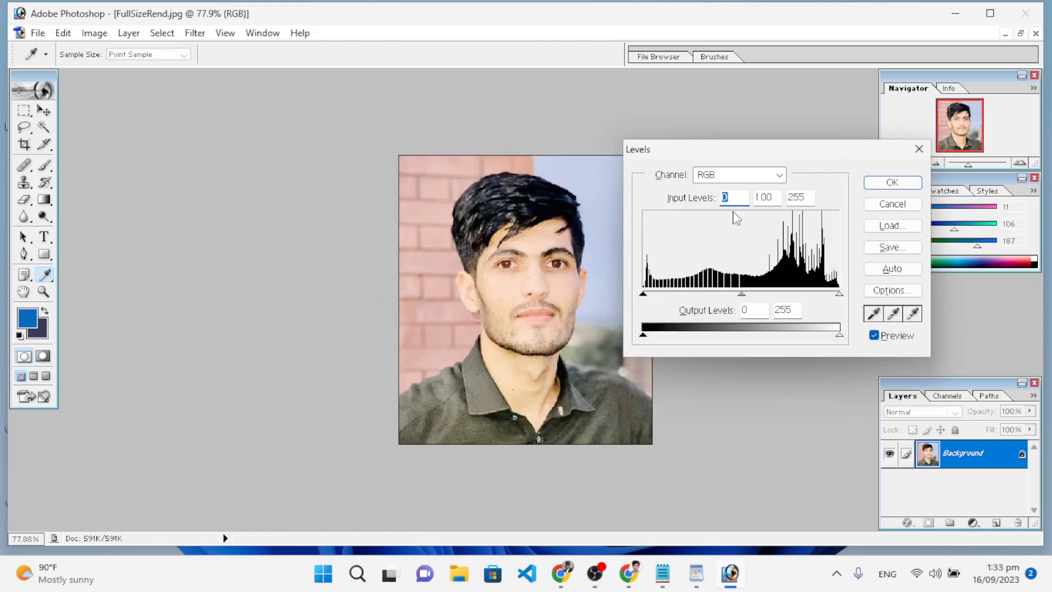
{"action": "left_click", "coordinate": [893, 269]}
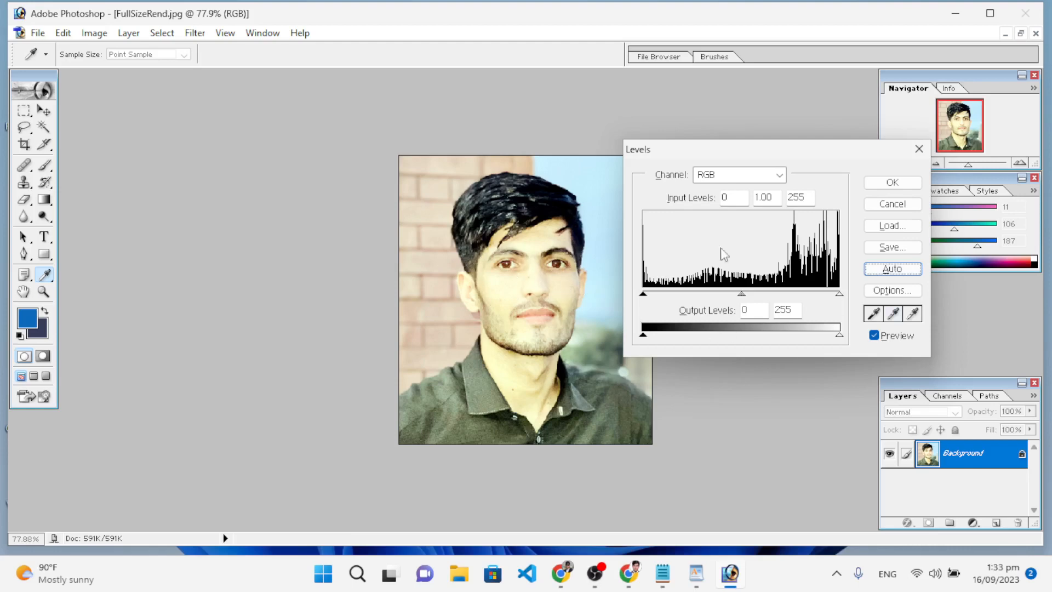
{"action": "left_click", "coordinate": [642, 334]}
{"action": "key", "text": "Tab"}
{"action": "key", "text": "Tab"}
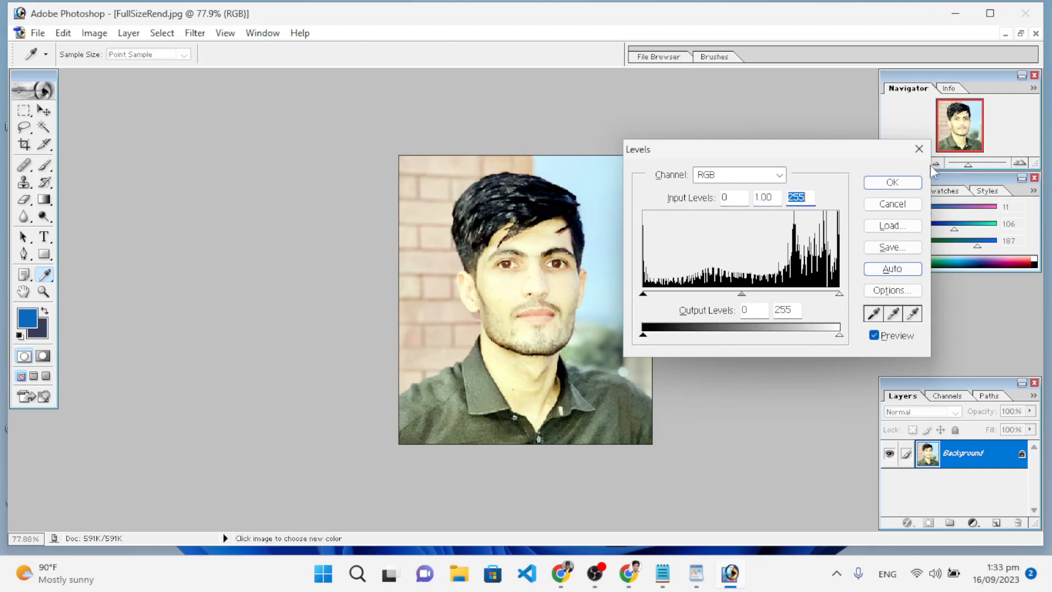
{"action": "left_click", "coordinate": [919, 150]}
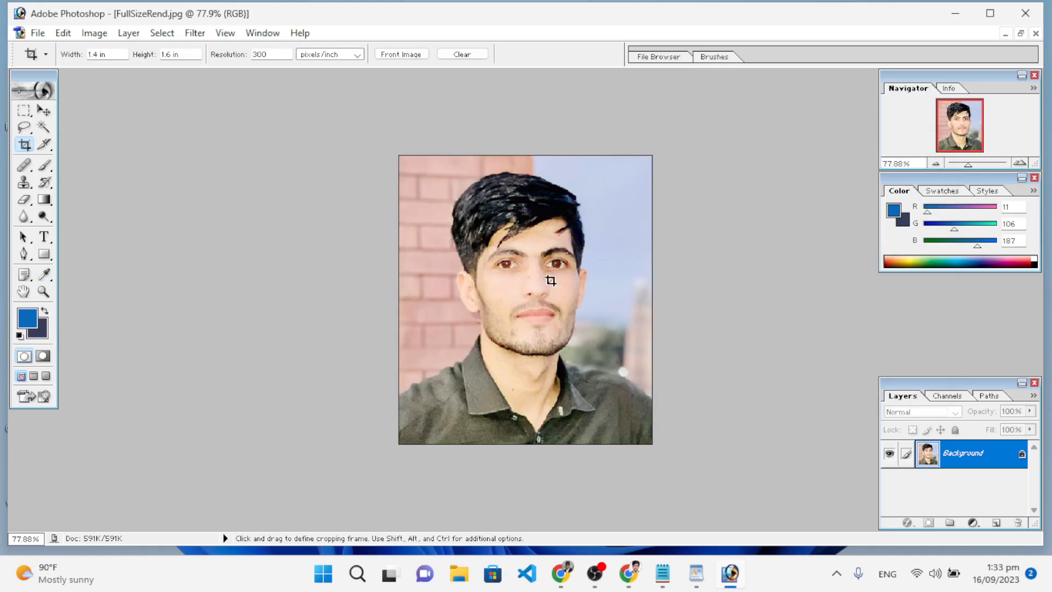
{"action": "left_click", "coordinate": [90, 34]}
{"action": "mouse_move", "coordinate": [158, 87]}
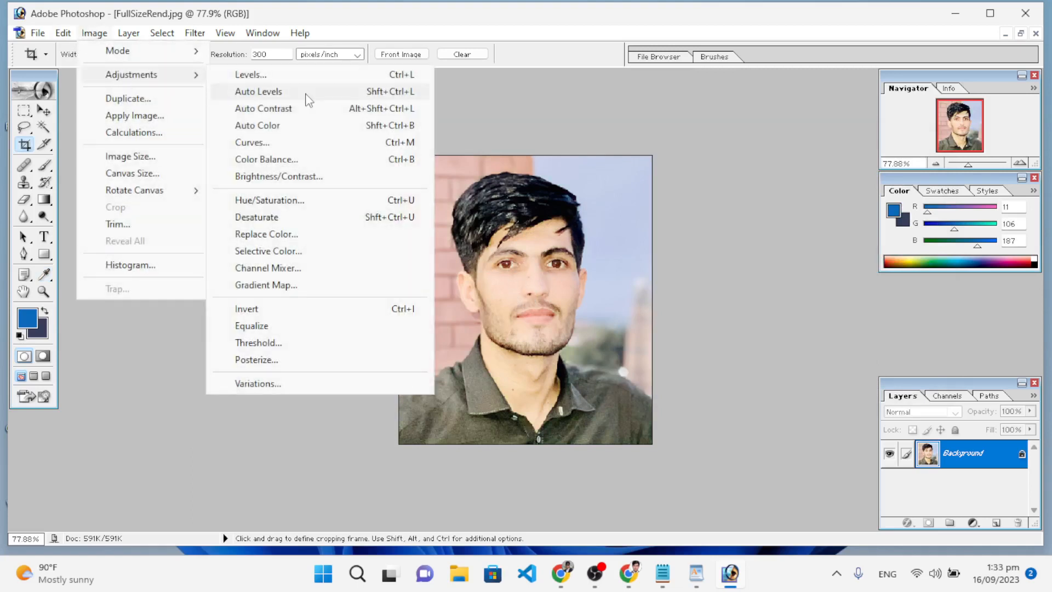
{"action": "left_click", "coordinate": [311, 252]}
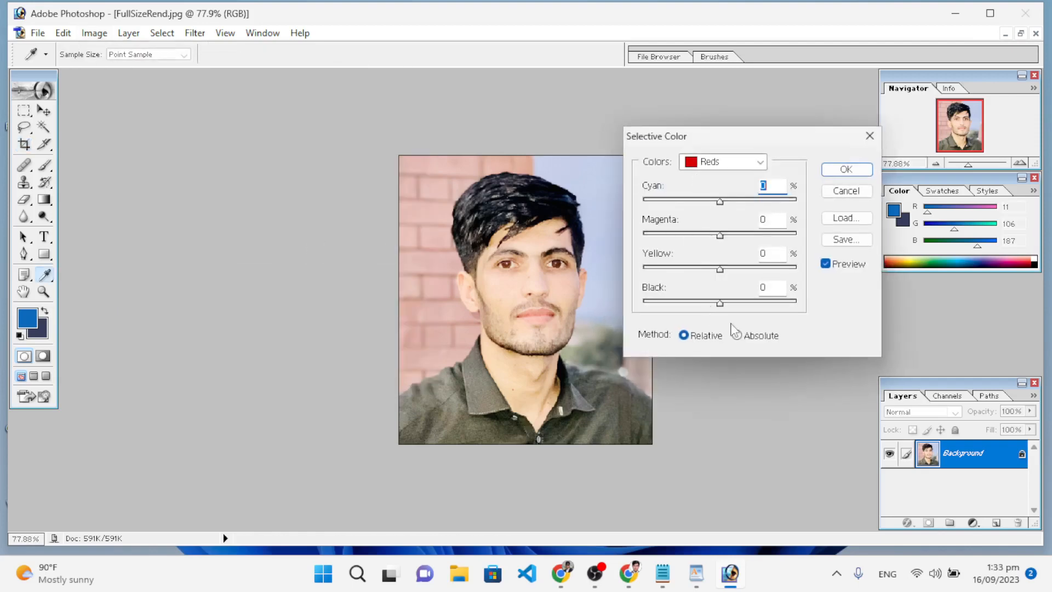
{"action": "left_click", "coordinate": [736, 164]}
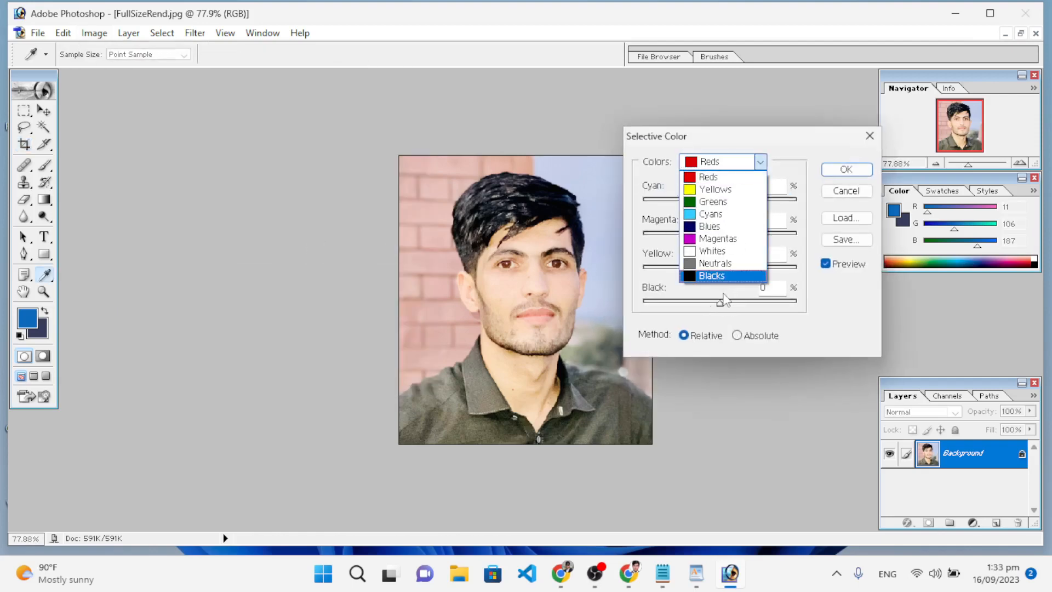
{"action": "left_click", "coordinate": [717, 276]}
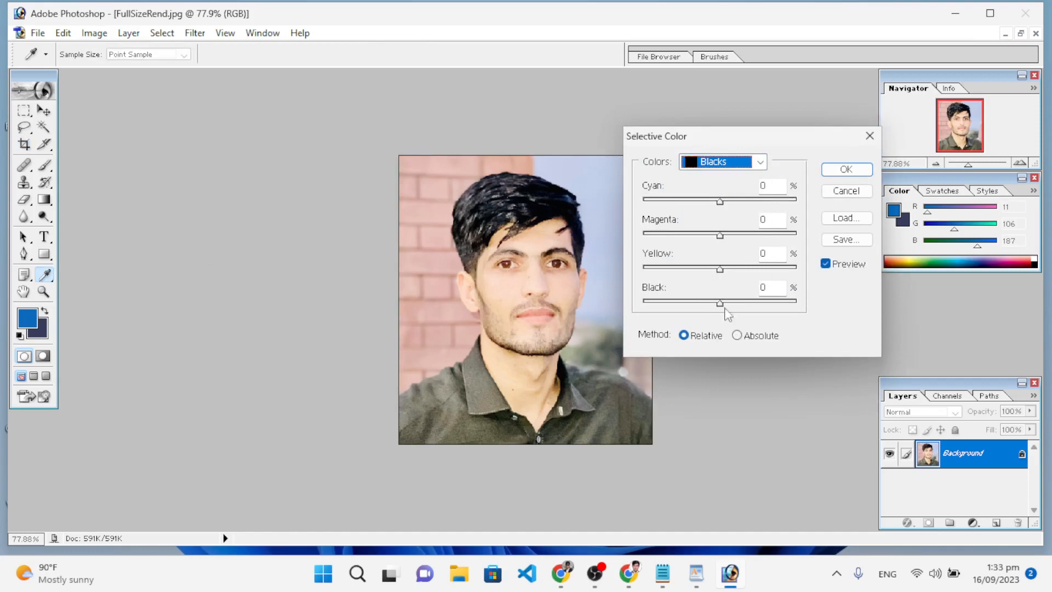
{"action": "left_click_drag", "start_coordinate": [724, 305], "coordinate": [751, 303]}
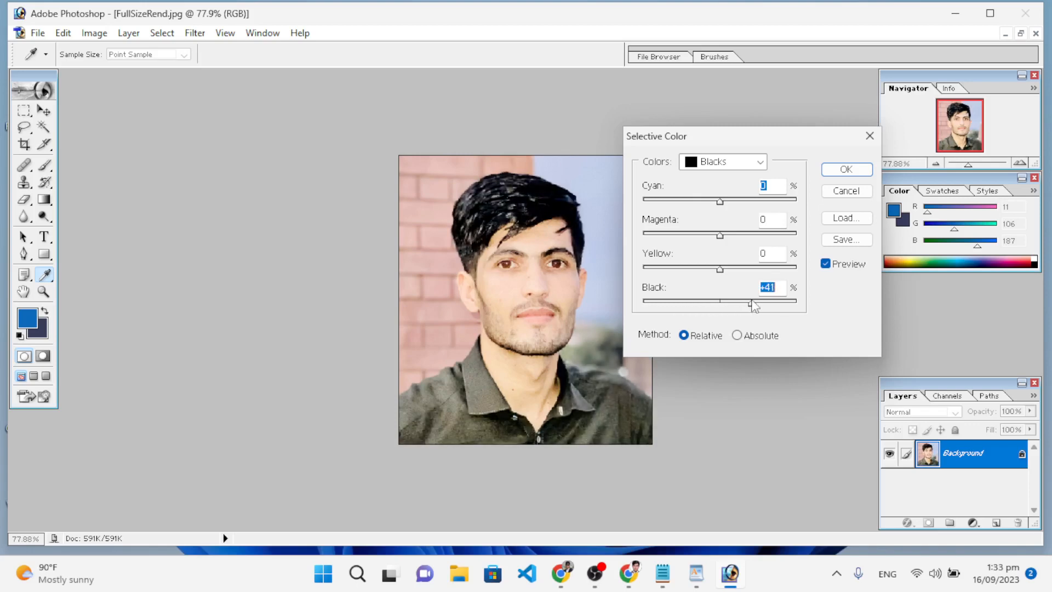
{"action": "left_click", "coordinate": [760, 162]}
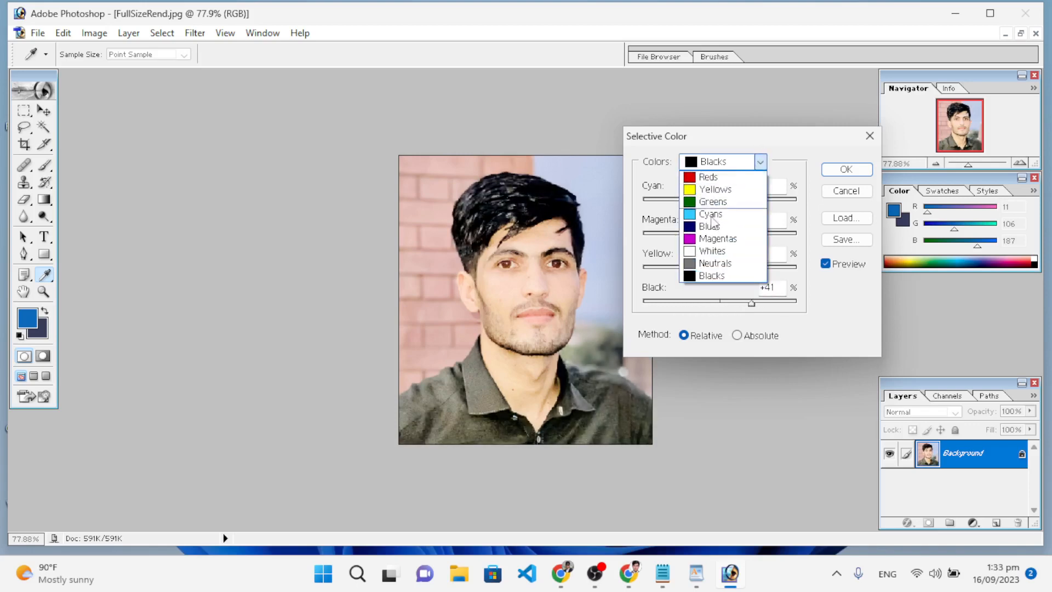
{"action": "left_click", "coordinate": [824, 283]}
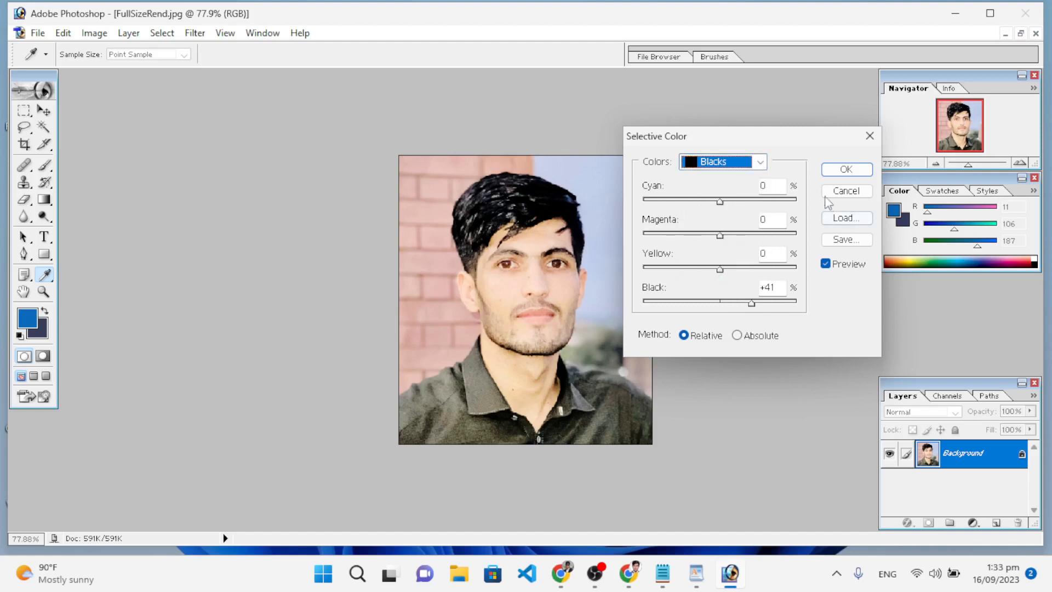
{"action": "left_click", "coordinate": [868, 138]}
{"action": "key", "text": "c"}
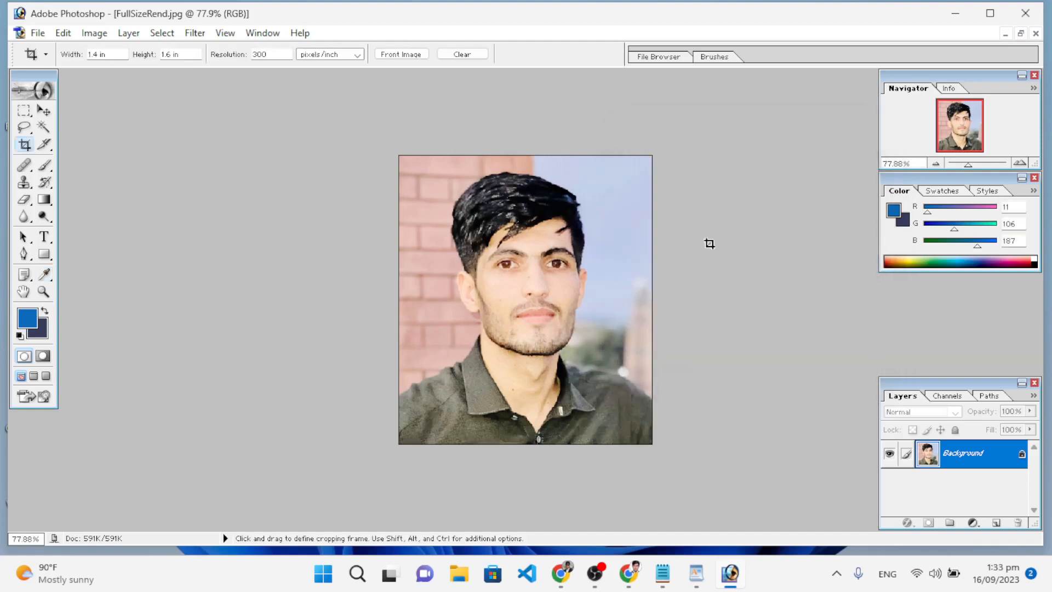
- Trace a Pen tool path along the man's outline, from one shoulder over the neck, ears and hair to the other shoulder
{"action": "left_click", "coordinate": [25, 255]}
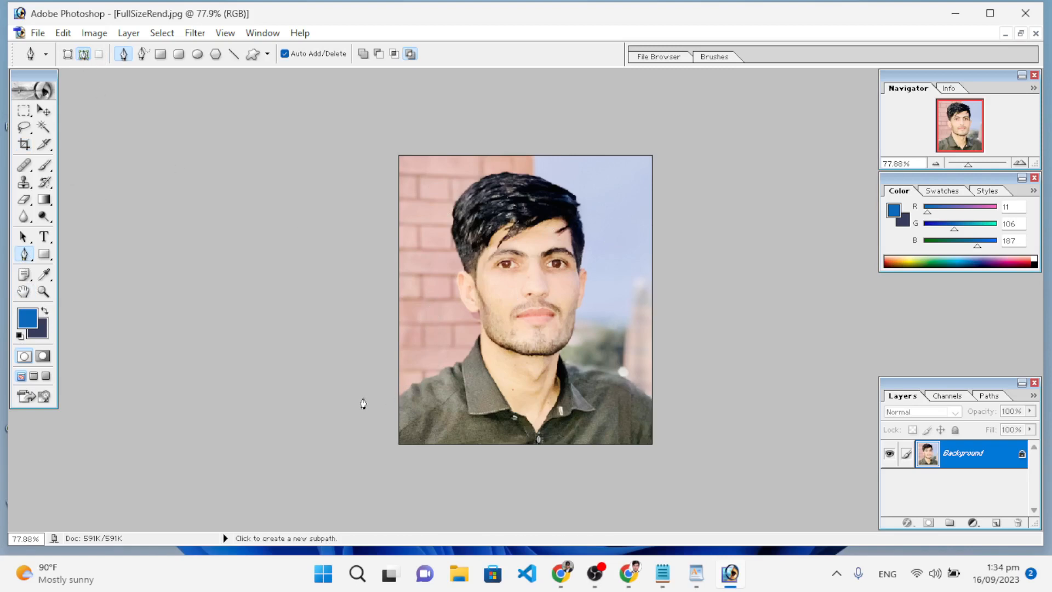
{"action": "left_click", "coordinate": [392, 396]}
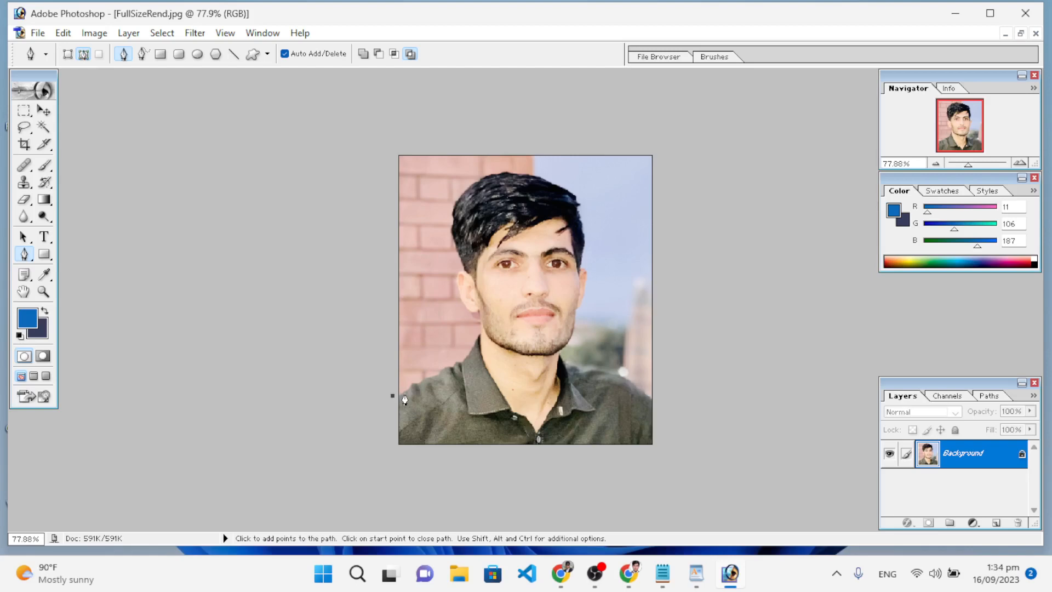
{"action": "left_click", "coordinate": [405, 389]}
{"action": "left_click", "coordinate": [410, 383]}
{"action": "left_click", "coordinate": [418, 382]}
{"action": "left_click", "coordinate": [427, 377]}
{"action": "left_click", "coordinate": [441, 369]}
{"action": "left_click", "coordinate": [448, 365]}
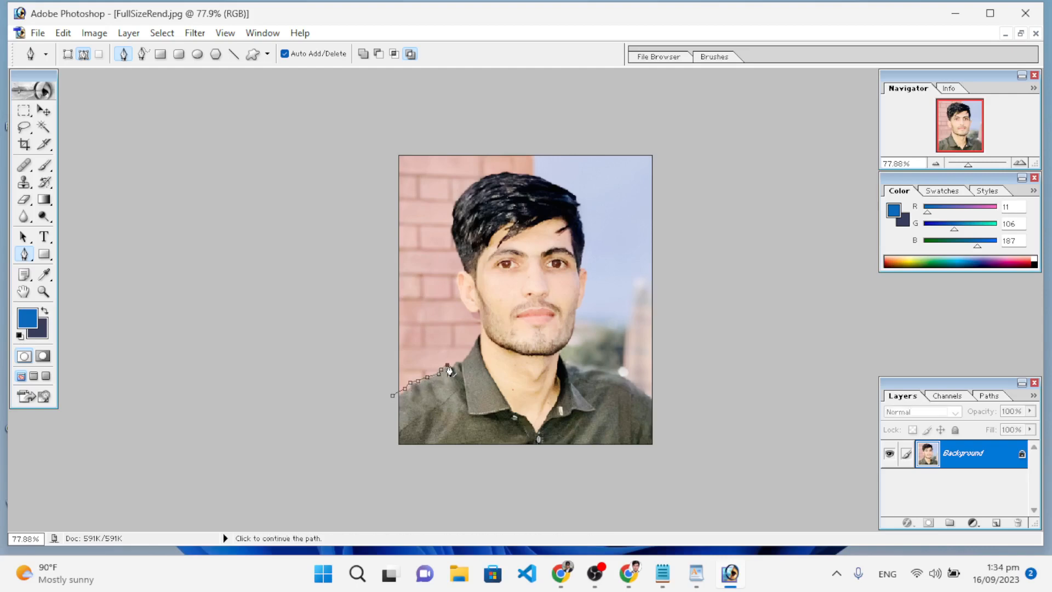
{"action": "left_click", "coordinate": [453, 366]}
{"action": "left_click", "coordinate": [460, 362]}
{"action": "left_click", "coordinate": [465, 358]}
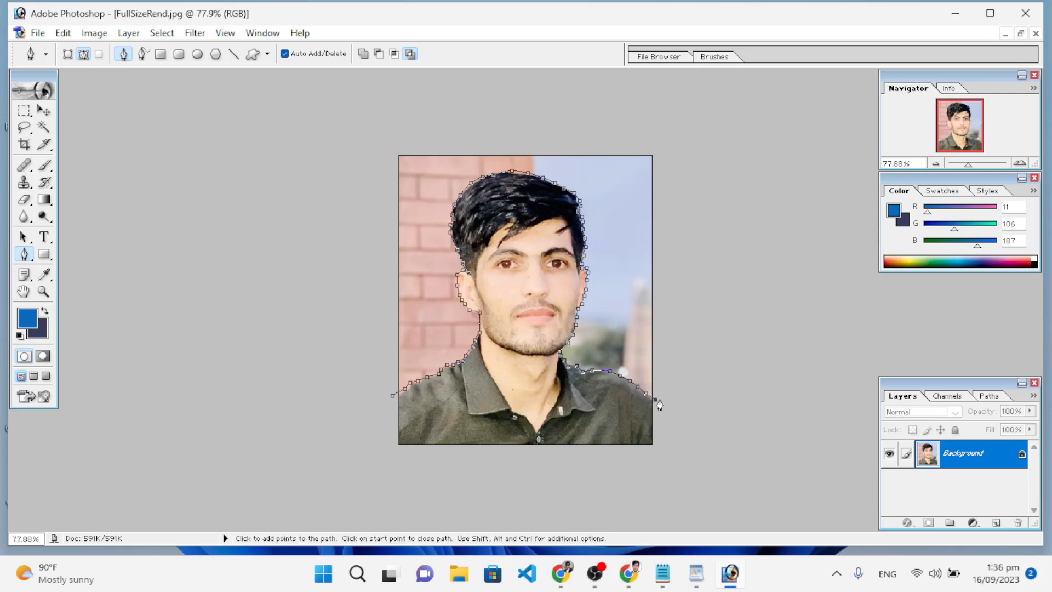
- Close the path around the backdrop outside the photo's upper corners and convert it to a new anti-aliased selection with a 2-pixel feather
{"action": "left_click", "coordinate": [669, 151]}
{"action": "left_click", "coordinate": [382, 147]}
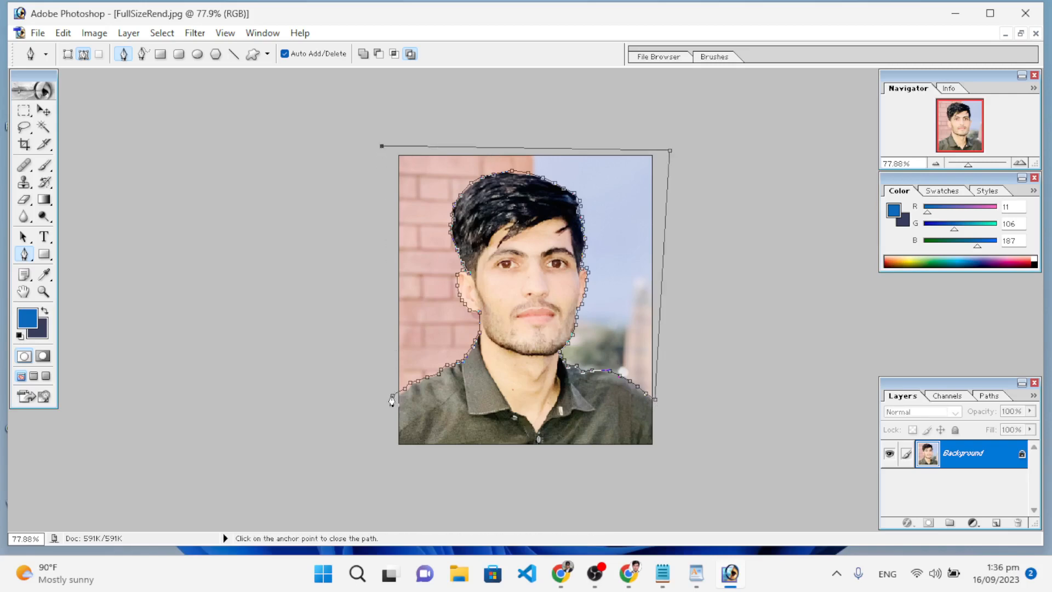
{"action": "left_click", "coordinate": [391, 398]}
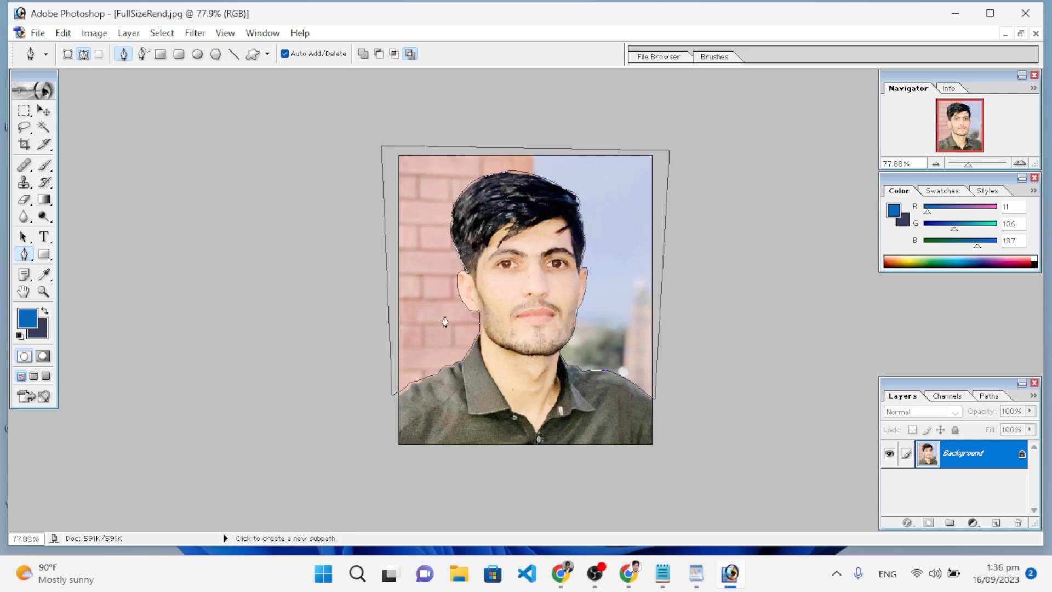
{"action": "right_click", "coordinate": [437, 232]}
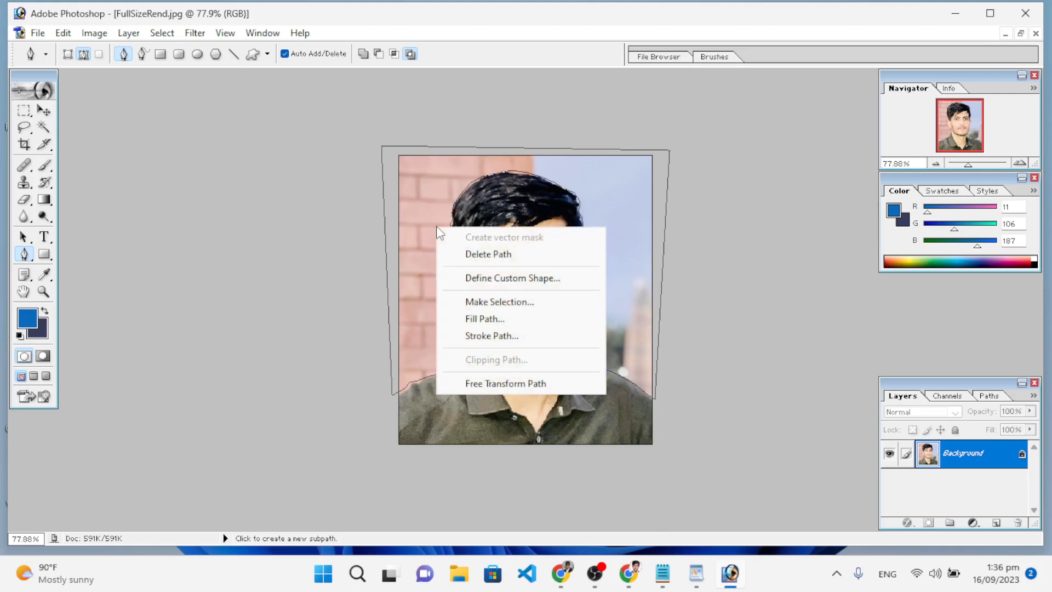
{"action": "left_click", "coordinate": [497, 302]}
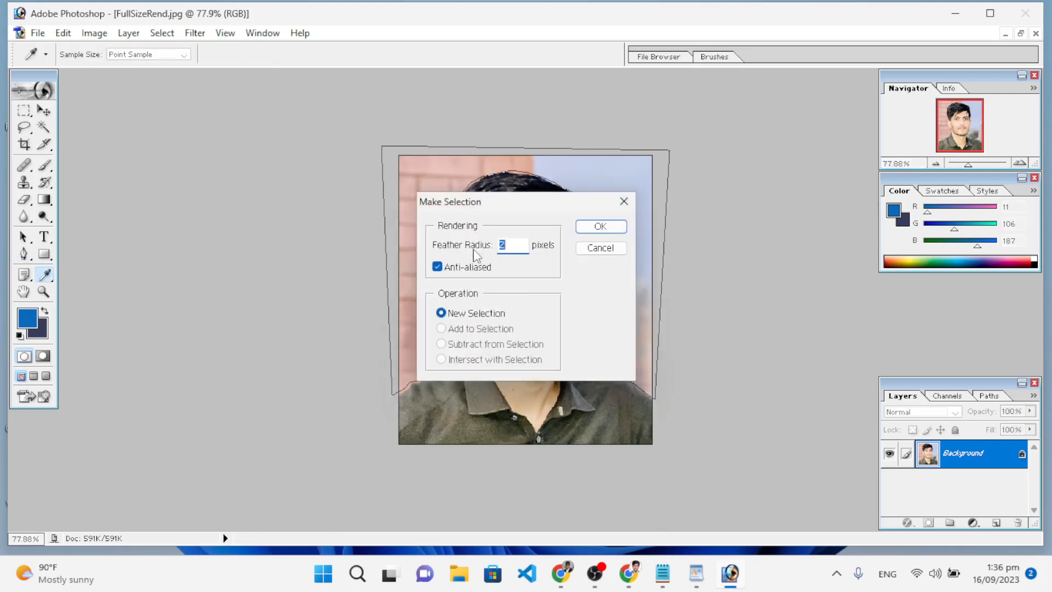
{"action": "left_click", "coordinate": [593, 226]}
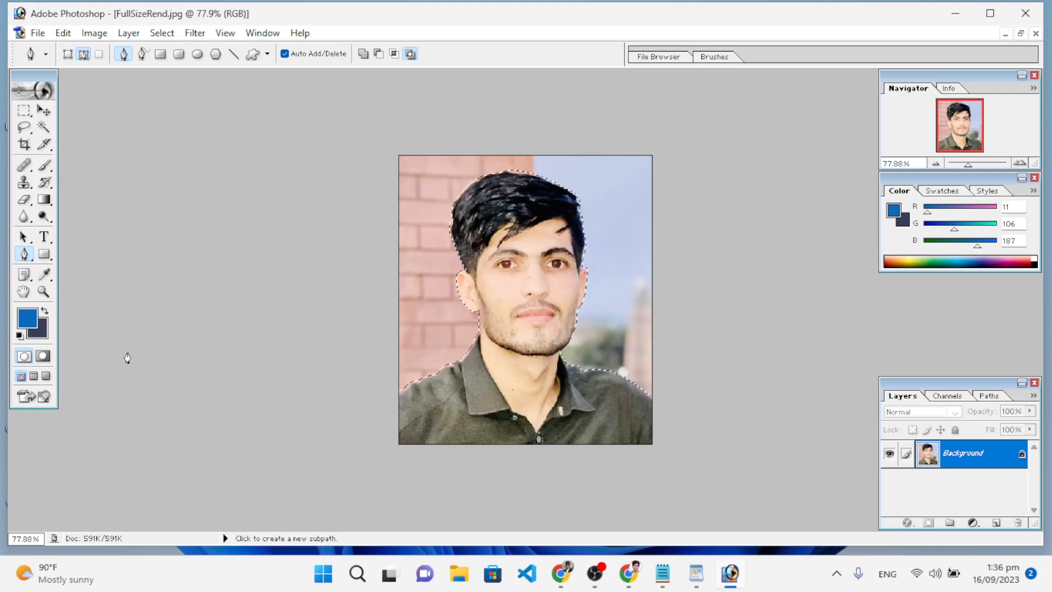
- Set the background color to blue 627AF3, fill the selected backdrop behind the man with it, and deselect
{"action": "left_click", "coordinate": [33, 333]}
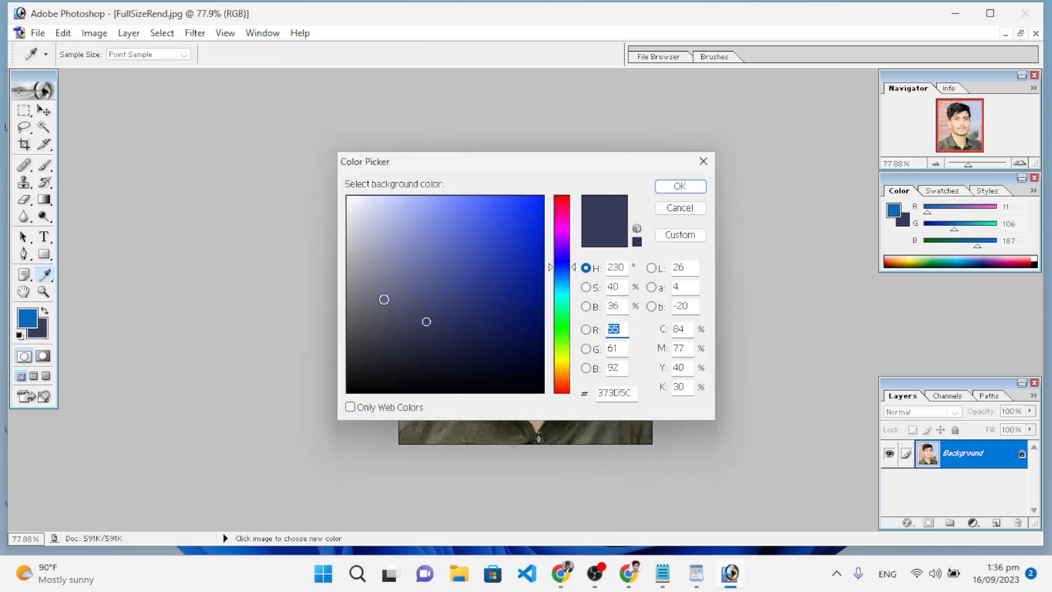
{"action": "left_click_drag", "start_coordinate": [487, 258], "coordinate": [464, 206]}
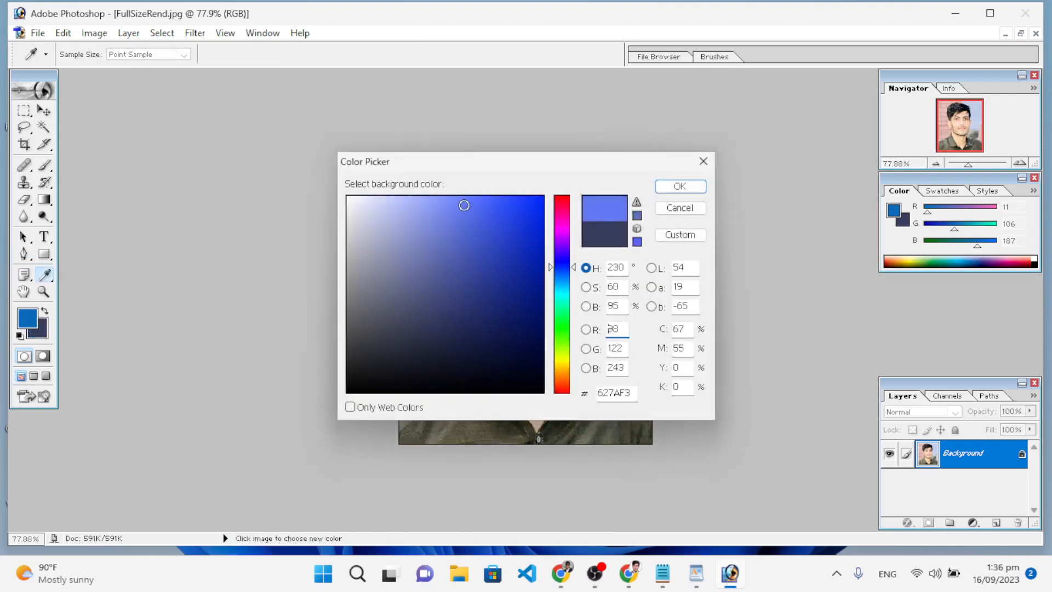
{"action": "left_click", "coordinate": [668, 187]}
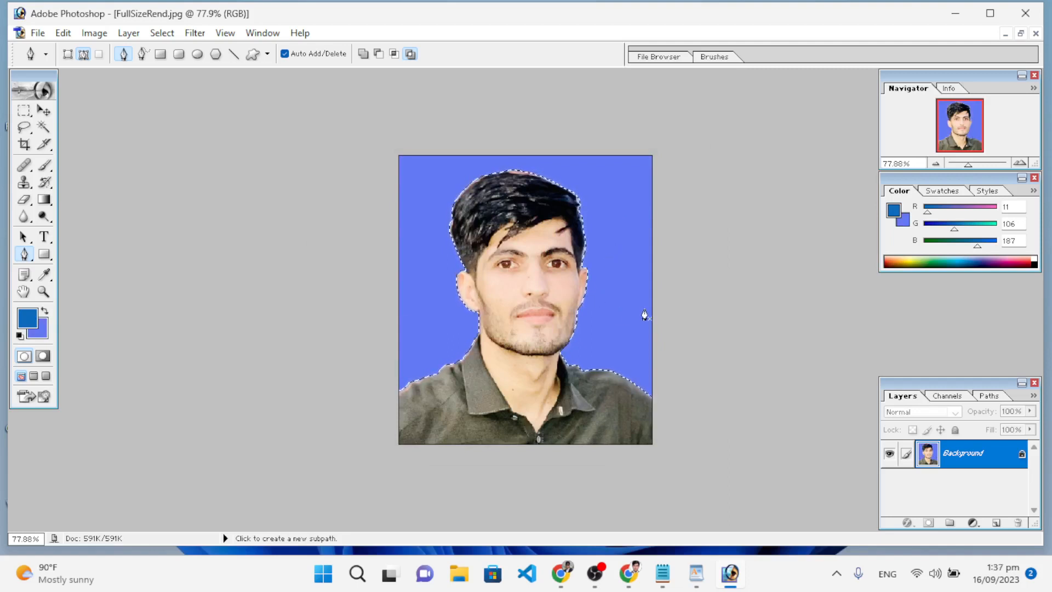
{"action": "key", "text": "ctrl+d"}
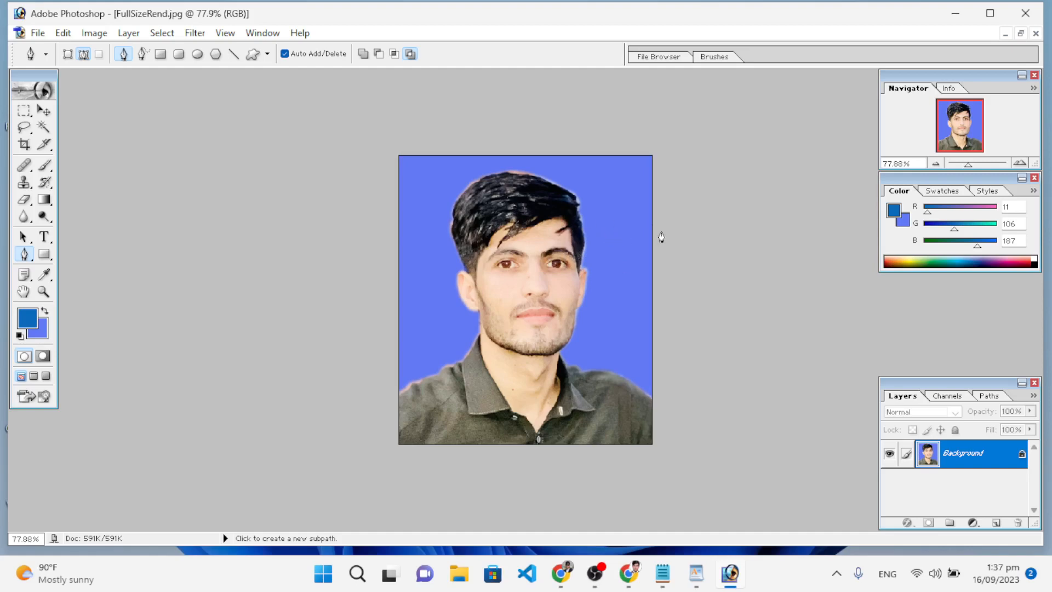
- Create a new A4 document, 210 x 297 mm at 300 pixels/inch, in RGB Color with white contents
{"action": "key", "text": "ctrl+n"}
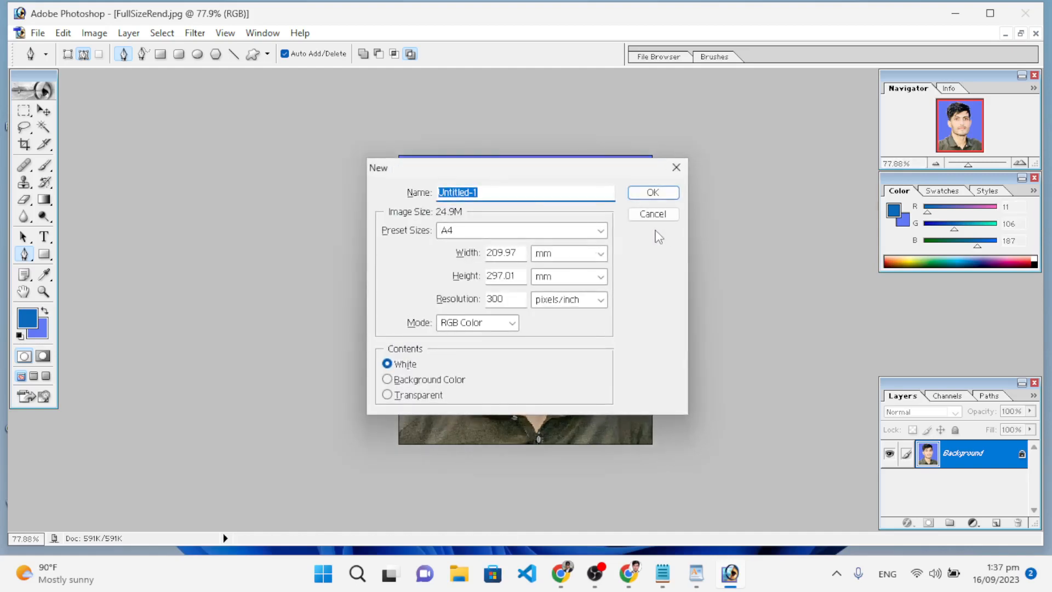
{"action": "left_click", "coordinate": [486, 231]}
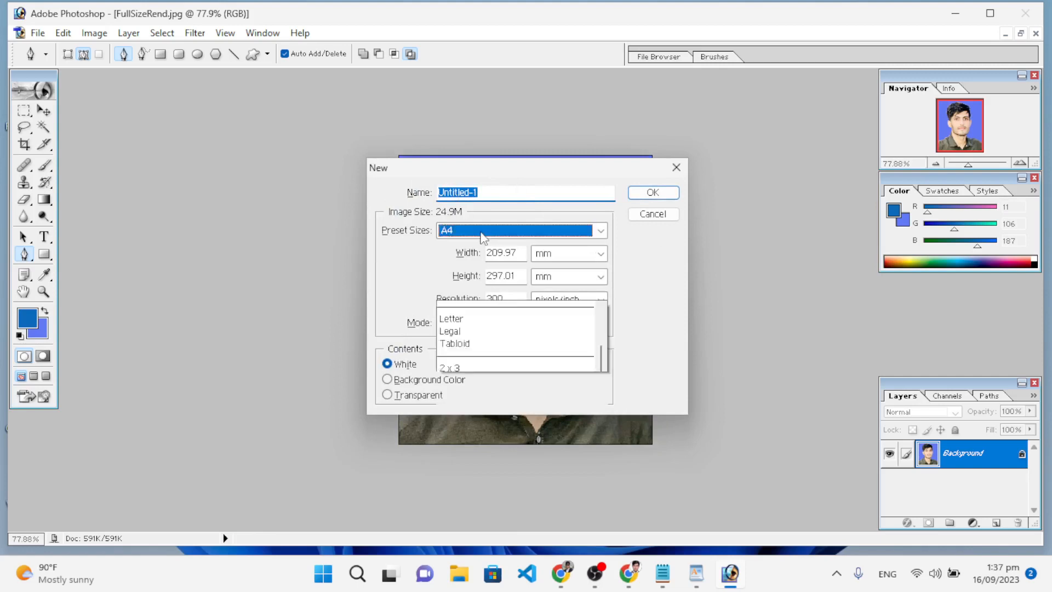
{"action": "left_click", "coordinate": [465, 302]}
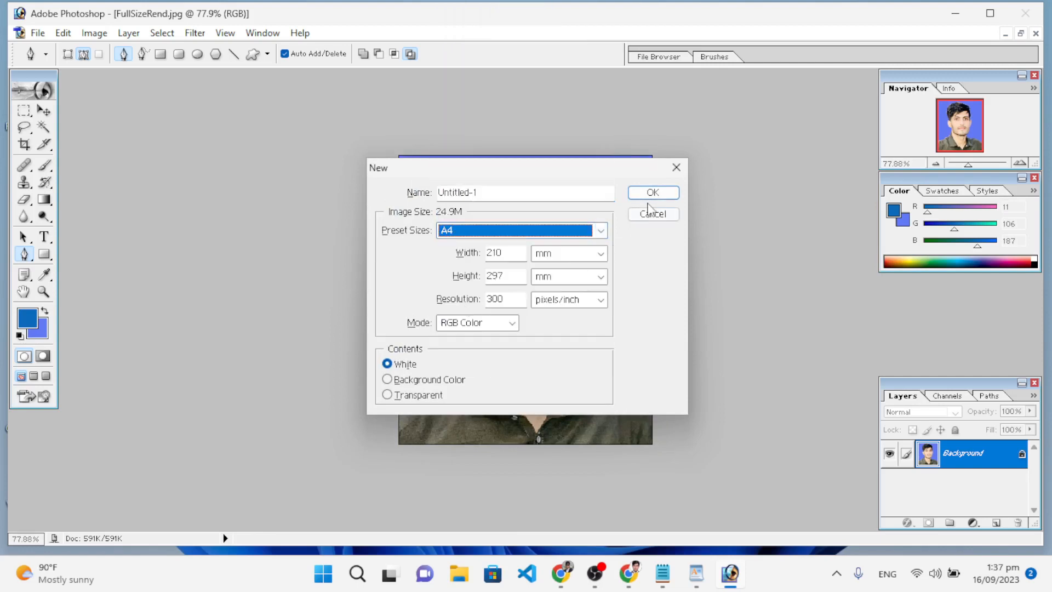
{"action": "left_click", "coordinate": [653, 193]}
- Arrange and enlarge the portrait and blank A4 document windows side by side so both images are fully visible
{"action": "left_click_drag", "start_coordinate": [172, 108], "coordinate": [531, 109]}
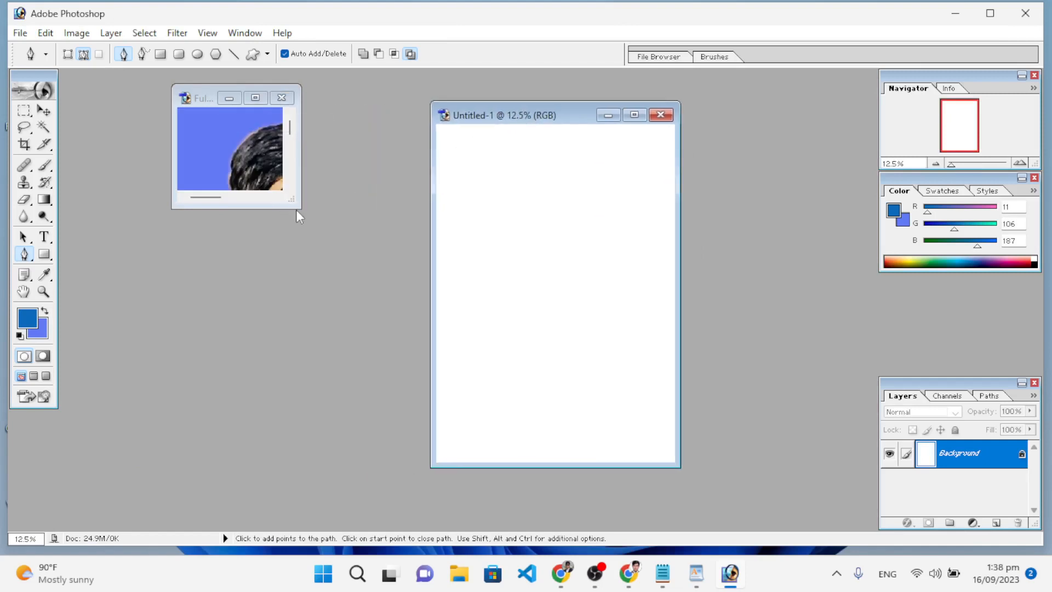
{"action": "left_click_drag", "start_coordinate": [296, 209], "coordinate": [420, 416]}
{"action": "scroll", "coordinate": [322, 282], "scroll_direction": "right", "scroll_amount": 1}
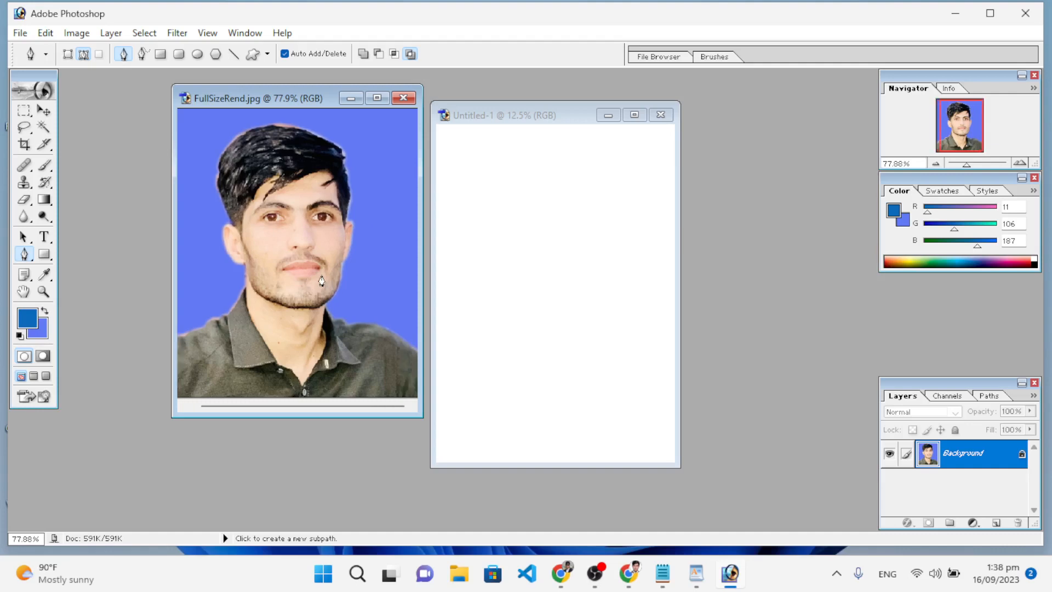
{"action": "left_click", "coordinate": [547, 116]}
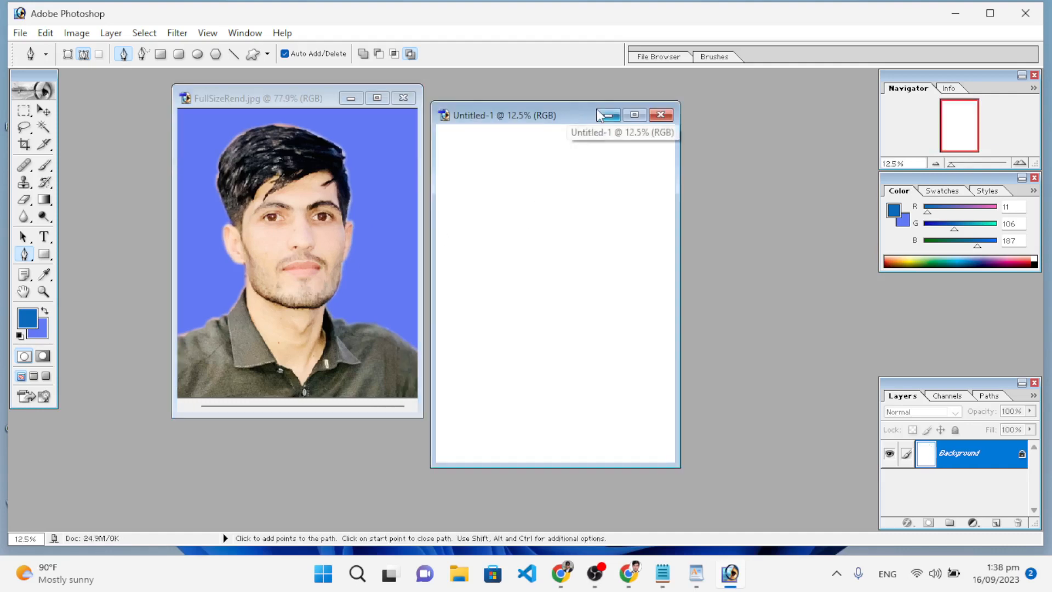
{"action": "left_click_drag", "start_coordinate": [547, 115], "coordinate": [596, 115]}
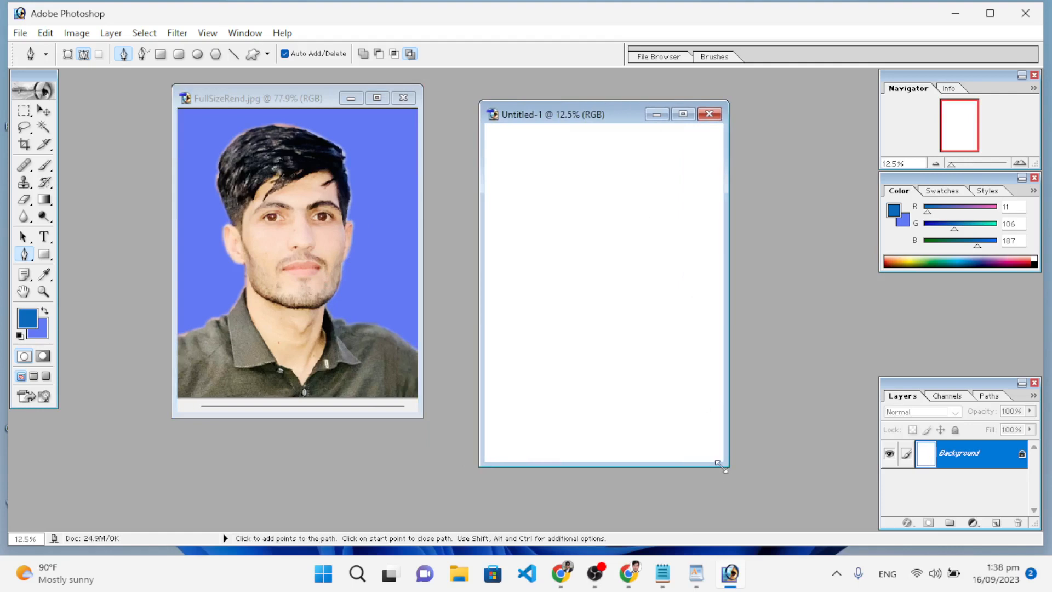
{"action": "left_click_drag", "start_coordinate": [728, 467], "coordinate": [816, 487]}
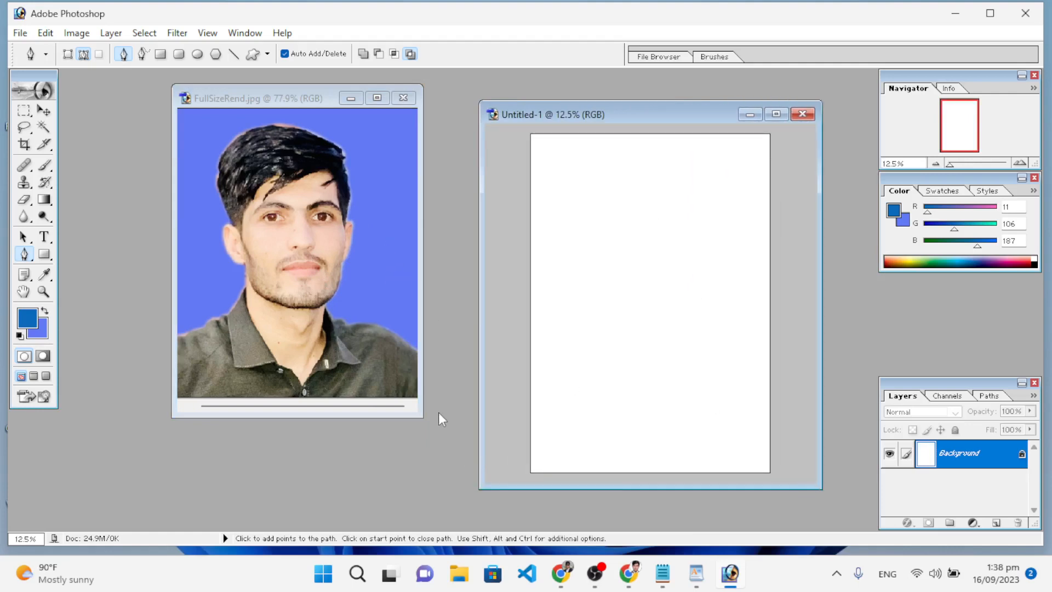
{"action": "left_click_drag", "start_coordinate": [412, 417], "coordinate": [476, 468]}
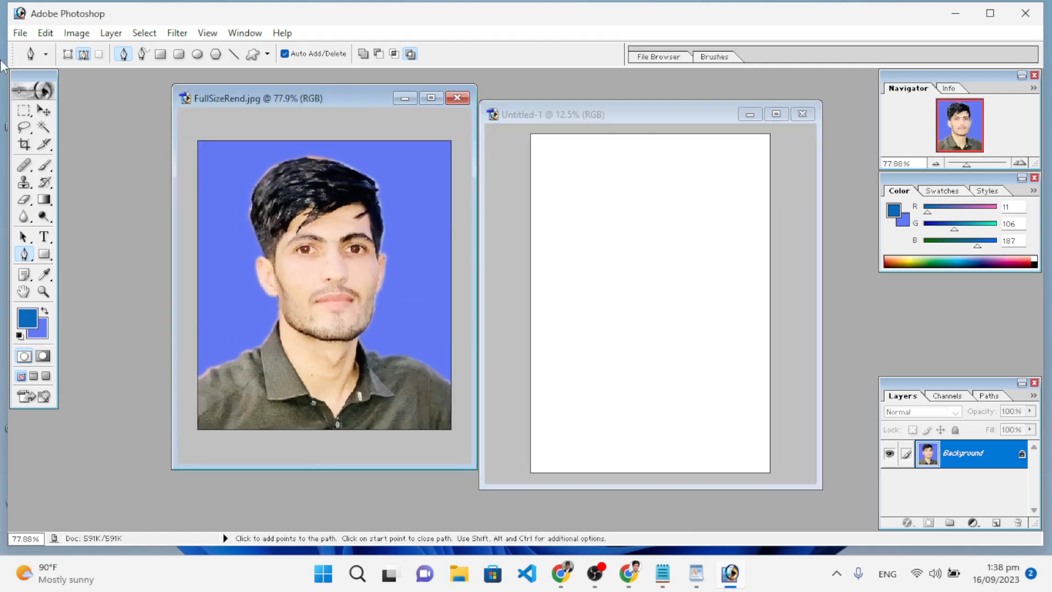
- Copy the portrait onto the A4 page's upper-left corner with the Move tool and duplicate it into a row of five photos across the page
{"action": "left_click", "coordinate": [44, 112]}
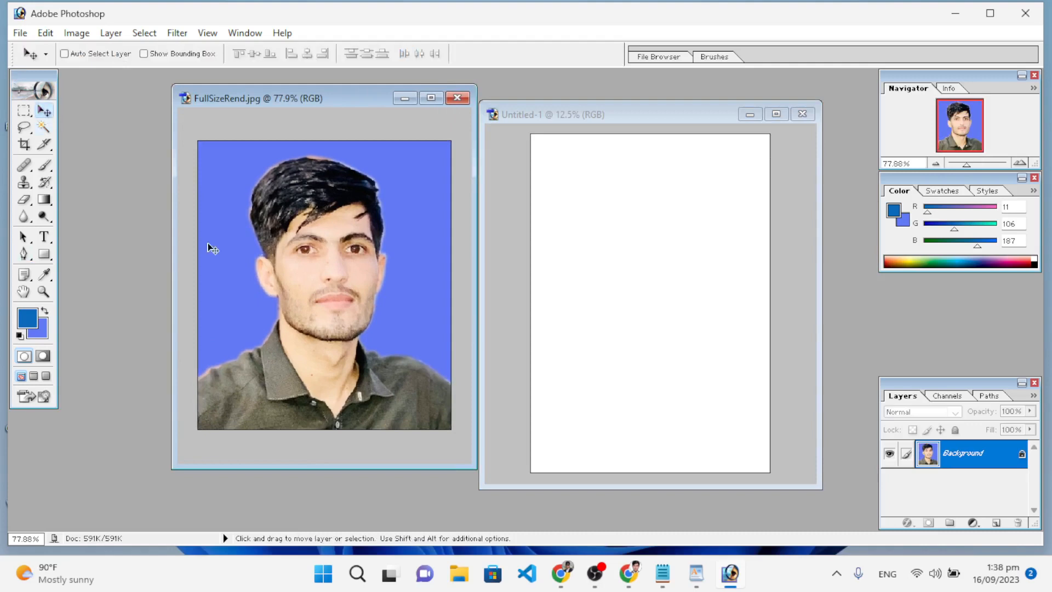
{"action": "left_click_drag", "start_coordinate": [330, 240], "coordinate": [566, 184]}
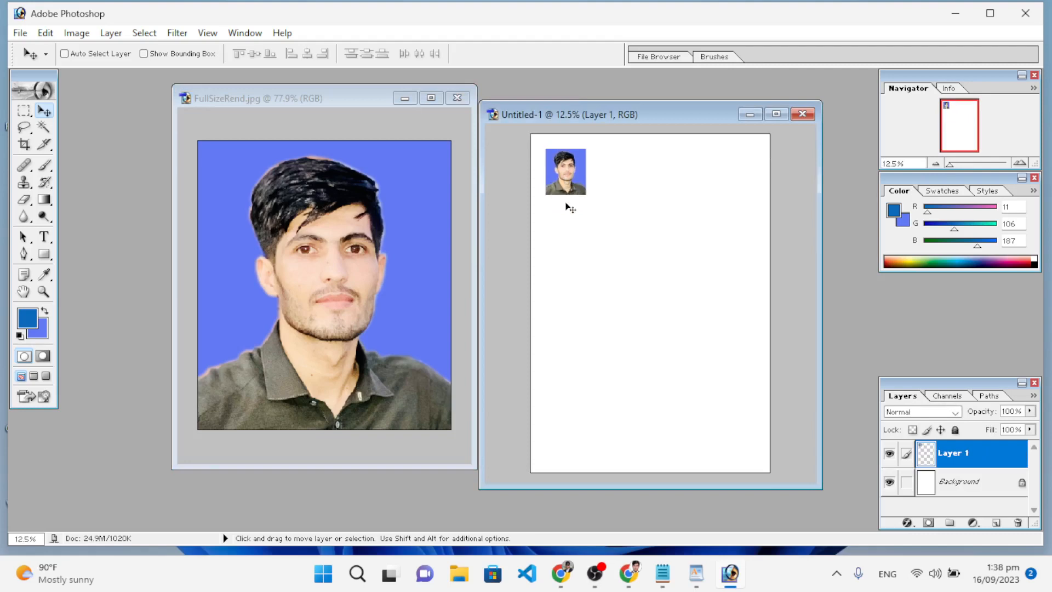
{"action": "scroll", "coordinate": [565, 203], "scroll_direction": "down", "scroll_amount": 1}
{"action": "scroll", "coordinate": [569, 208], "scroll_direction": "up", "scroll_amount": 1}
{"action": "left_click_drag", "start_coordinate": [953, 162], "coordinate": [952, 165]}
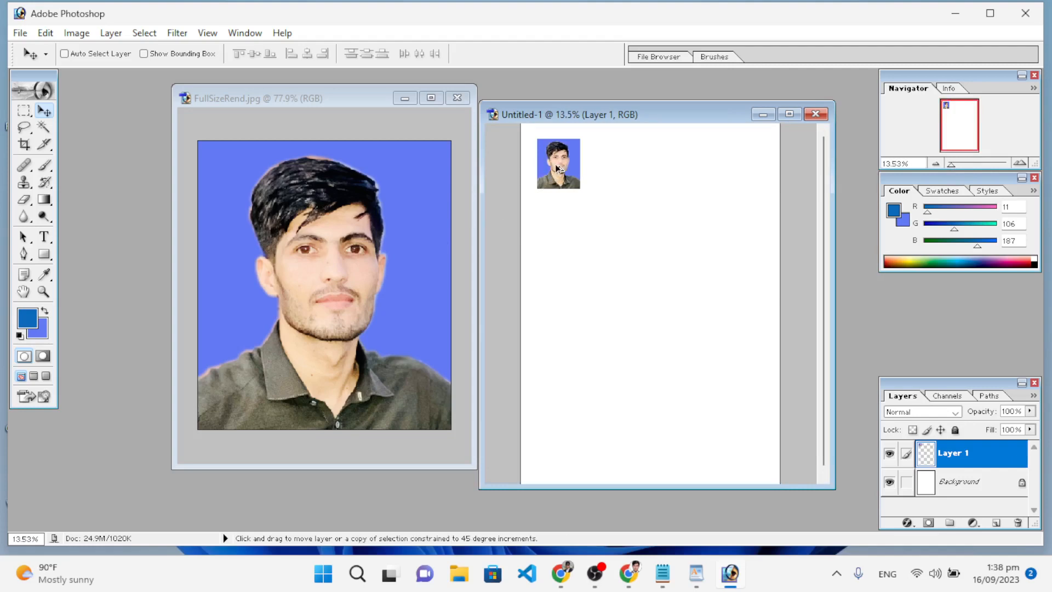
{"action": "left_click_drag", "start_coordinate": [560, 169], "coordinate": [743, 173]}
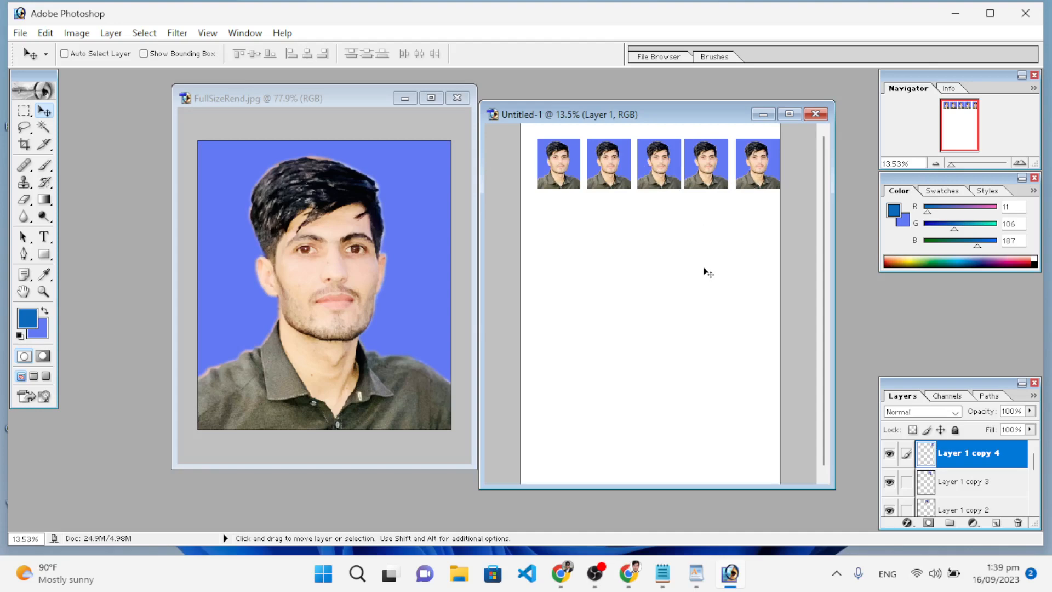
- Check the photo sheet's layout in the print preview and close it without printing
{"action": "key", "text": "ctrl+p"}
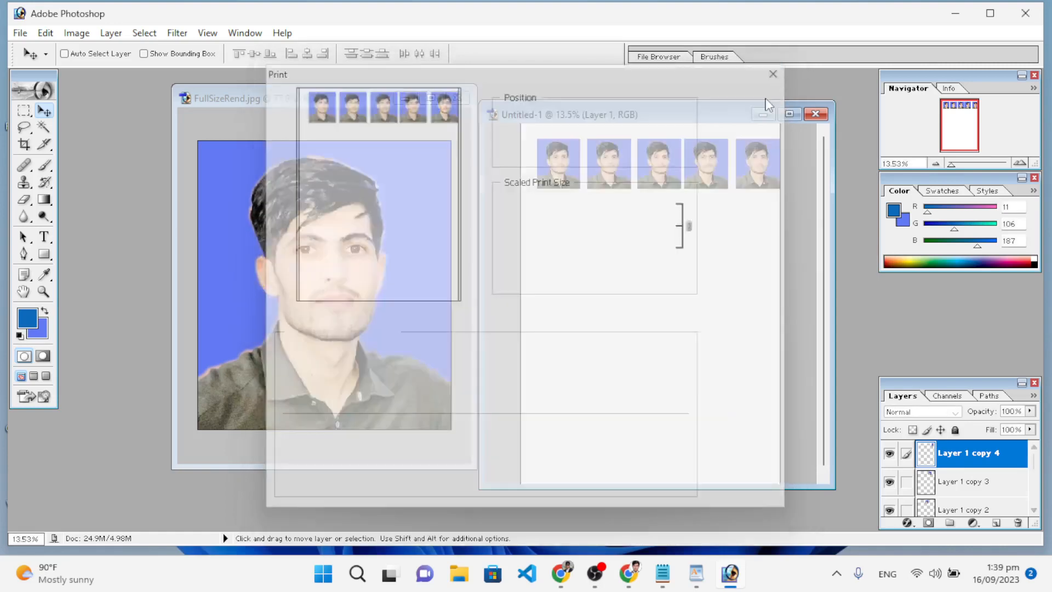
{"action": "left_click", "coordinate": [779, 70]}
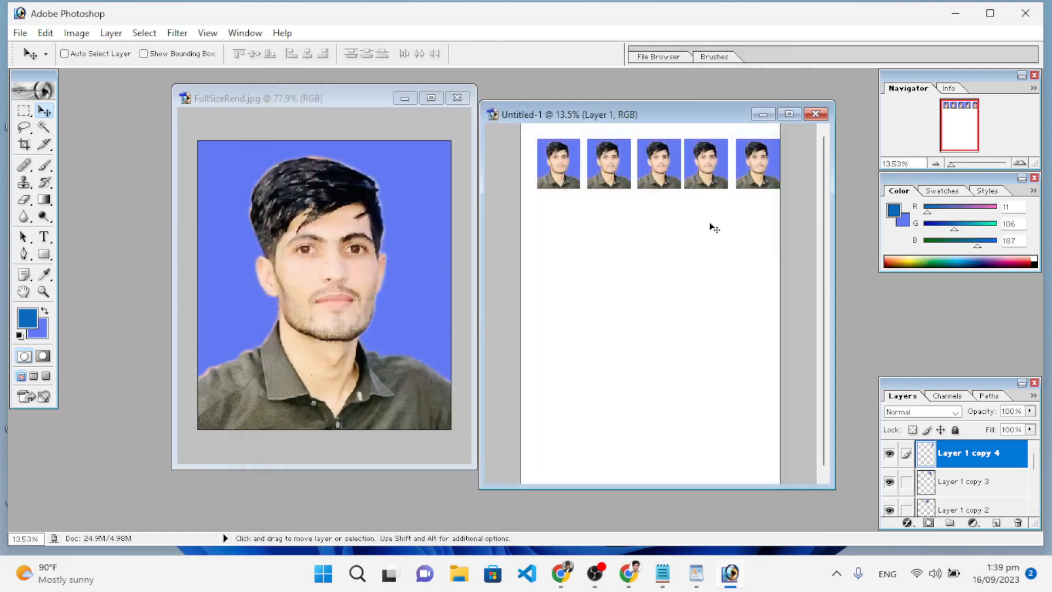